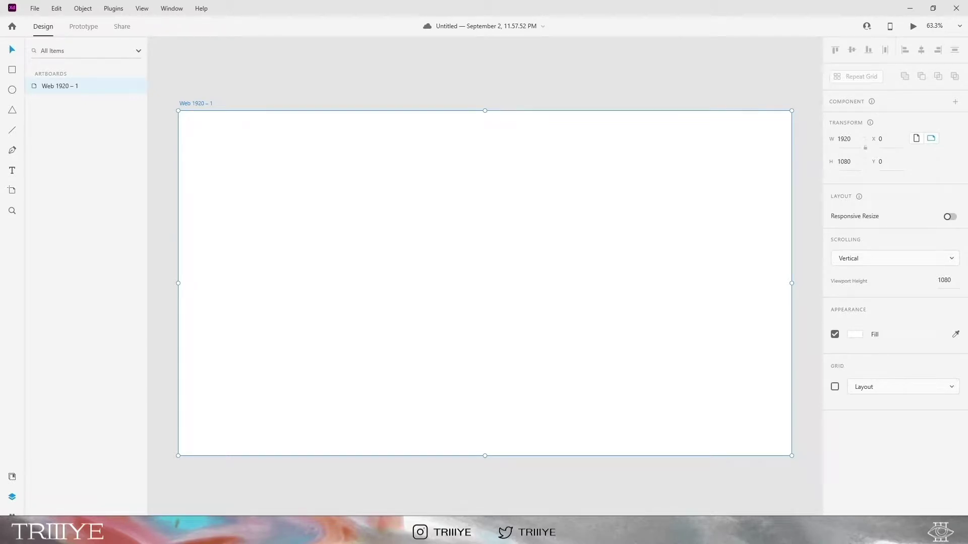
Set the Web 1920 artboard's fill colour to black, hex 000.
left_click(855, 334)
type("000")
key("Return")
key("Escape")
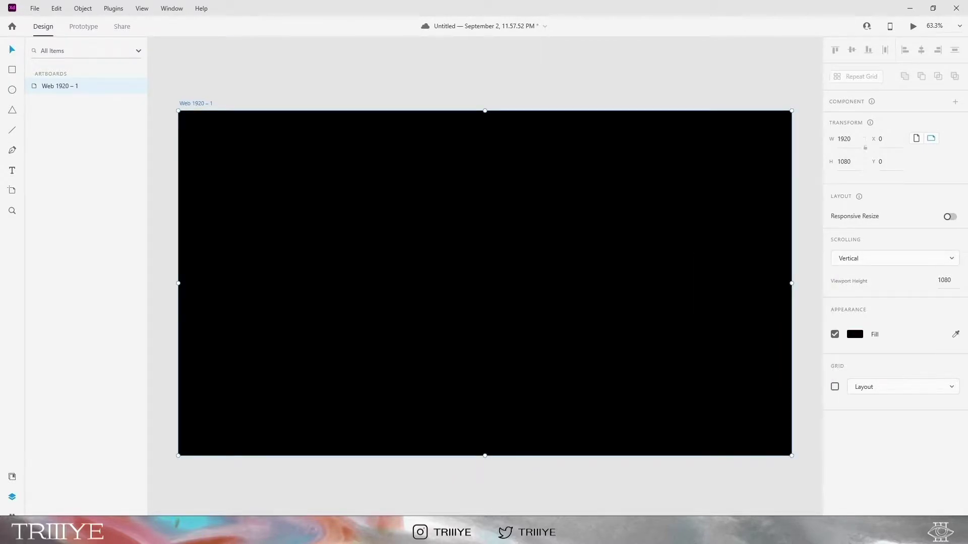
Add the designer's name in capitals as a title, in Syncopate Bold at size 141, centred on the artboard.
left_click(350, 254)
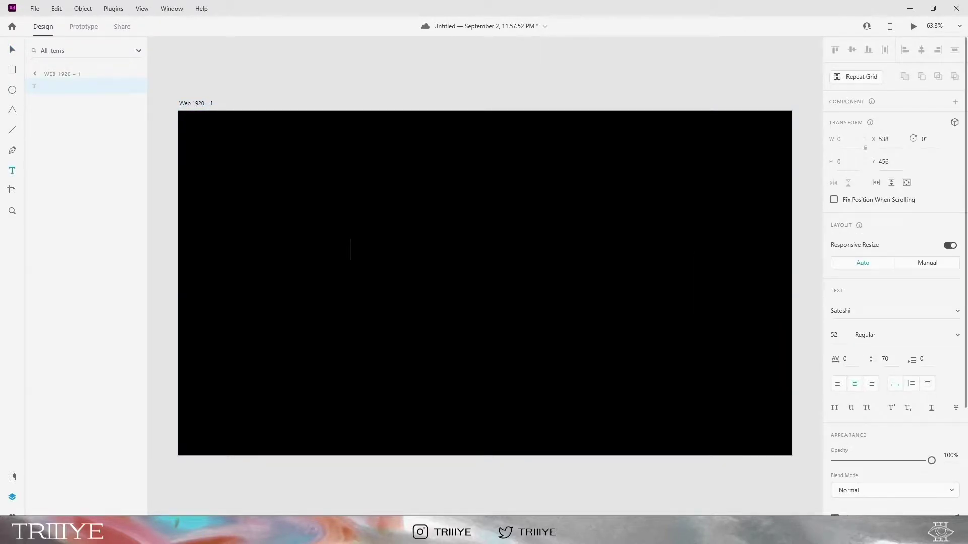
type("FLORIS")
key("Escape")
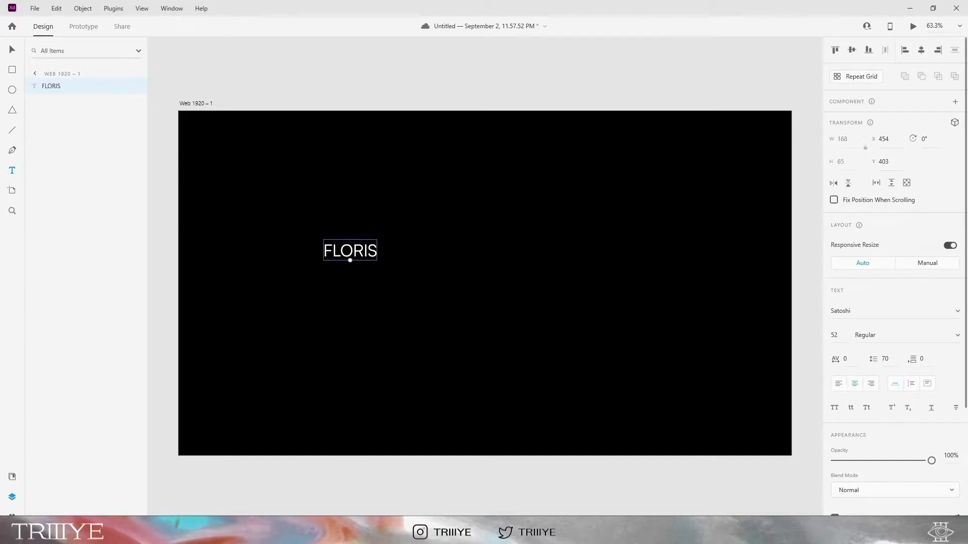
key("Escape")
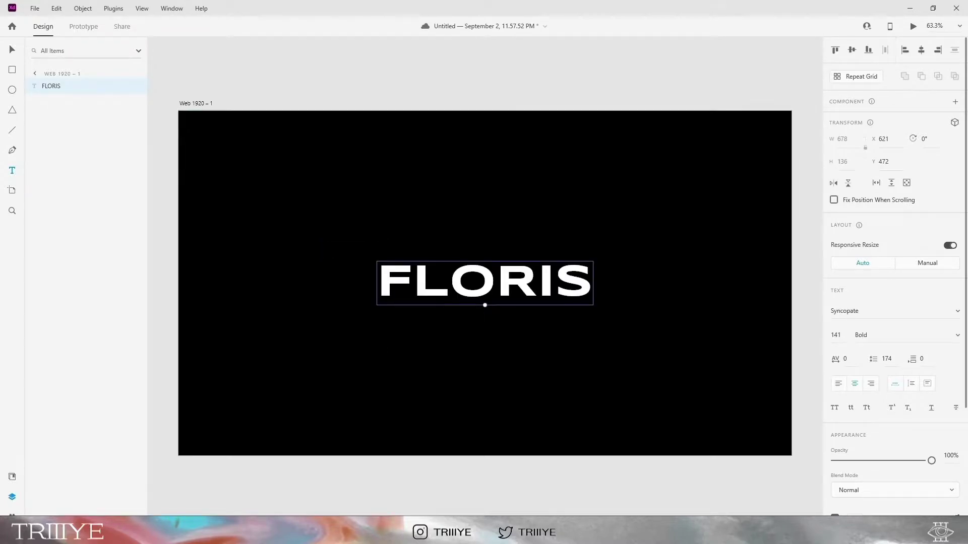
Add the text "Multidisciplinary Designer" as a subtitle below the title.
left_click(432, 327)
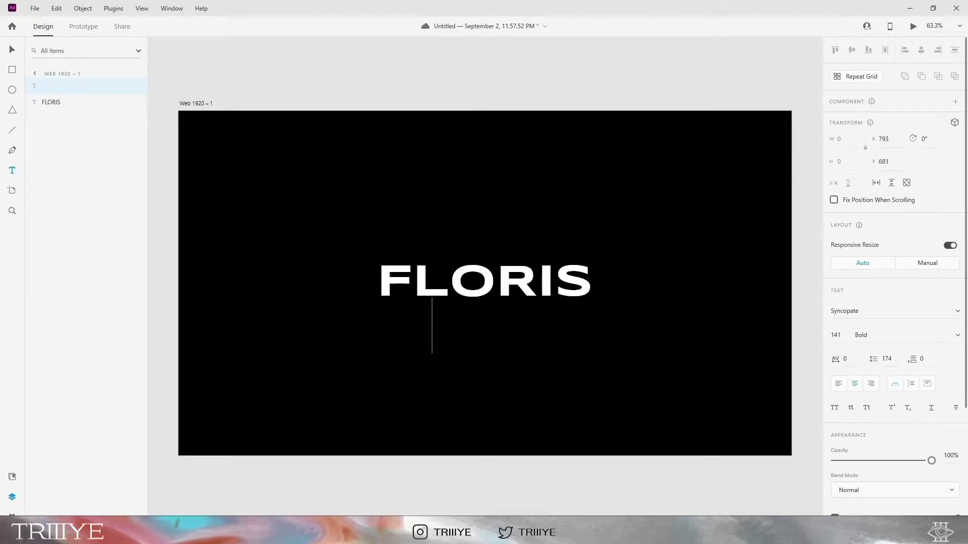
type("MU")
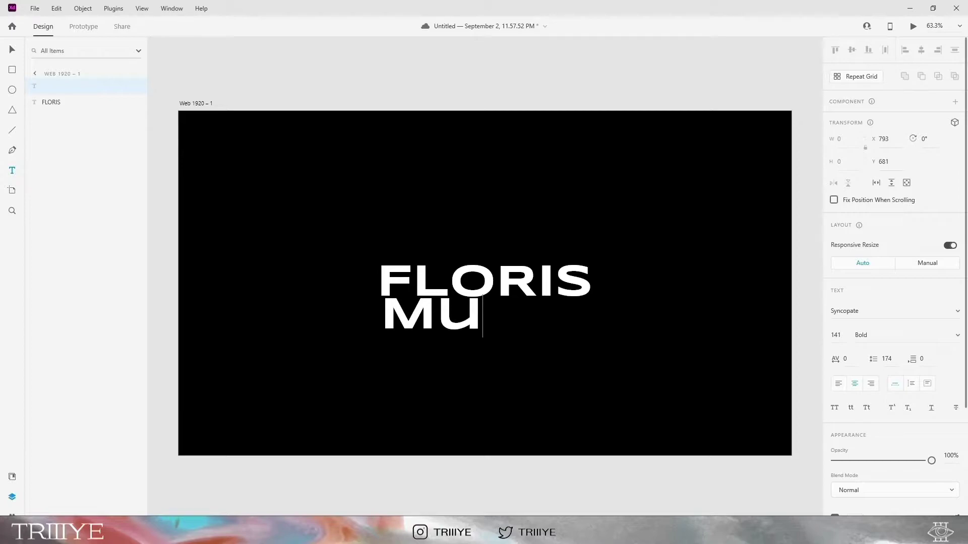
type("ltidi")
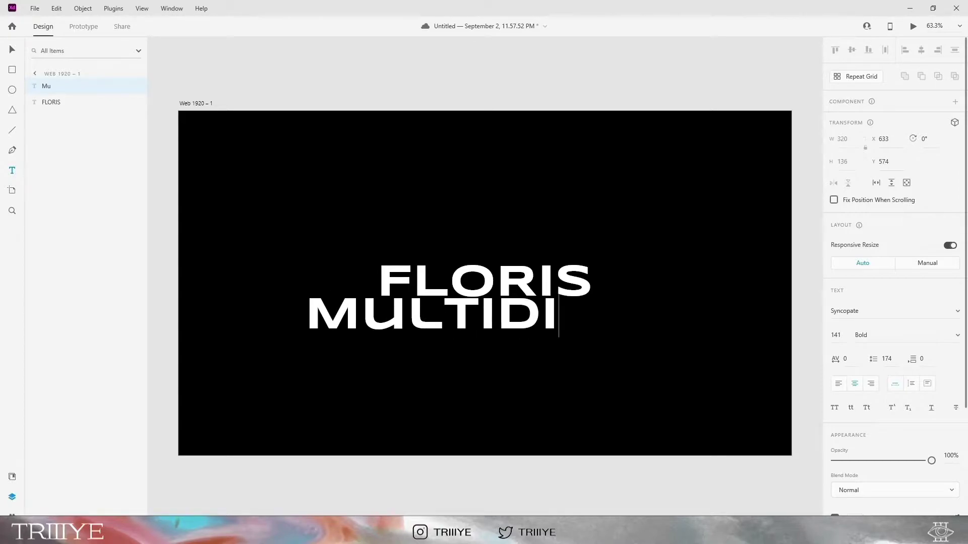
type("sciplin")
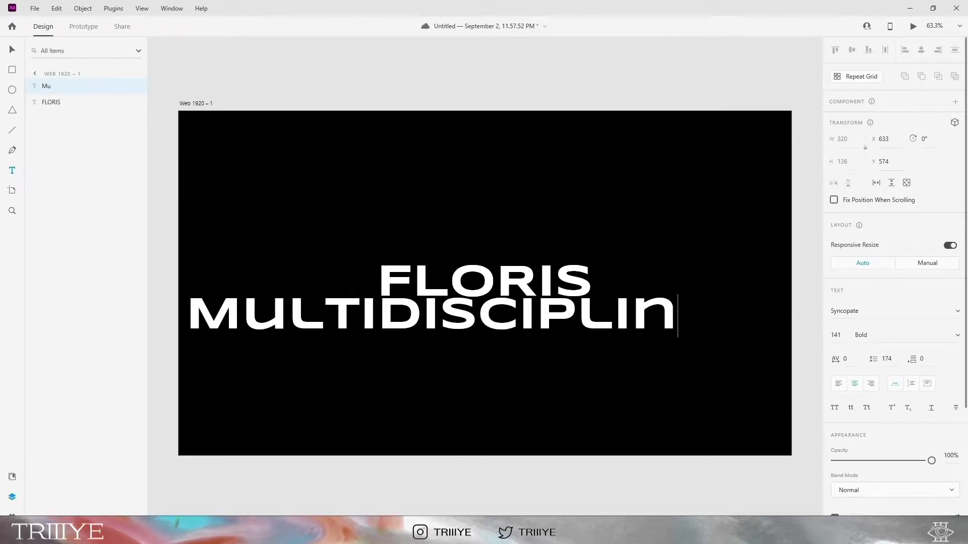
type("ary De")
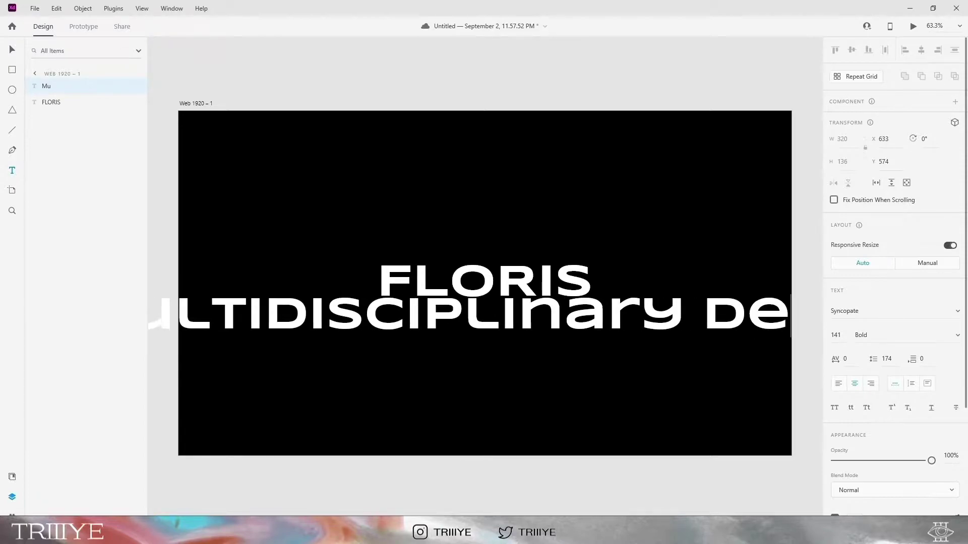
type("sign")
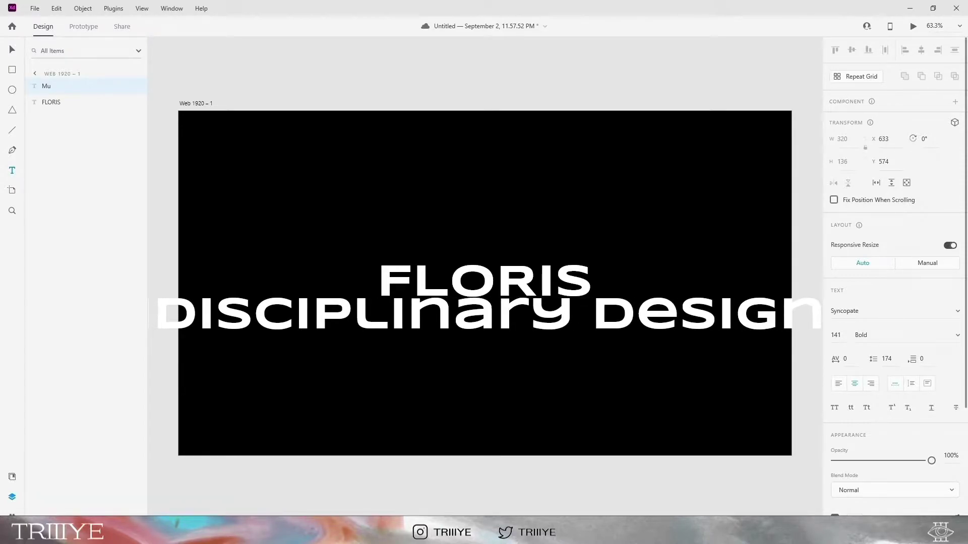
key("Escape")
Set the subtitle's font to Satoshi with the Regular weight.
left_click(845, 311)
type("Satoshi")
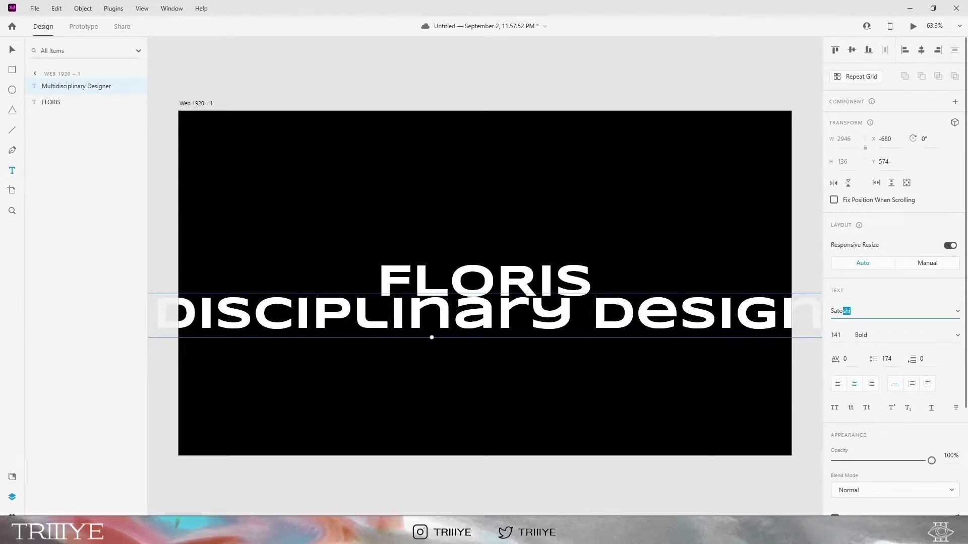
key("Return")
left_click(861, 336)
key("Up")
key("Up")
key("Up")
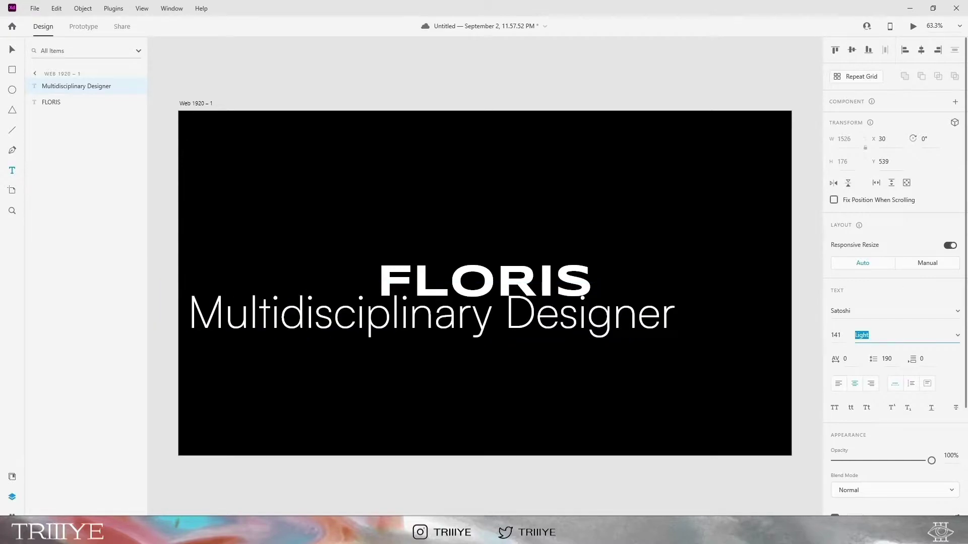
key("Down")
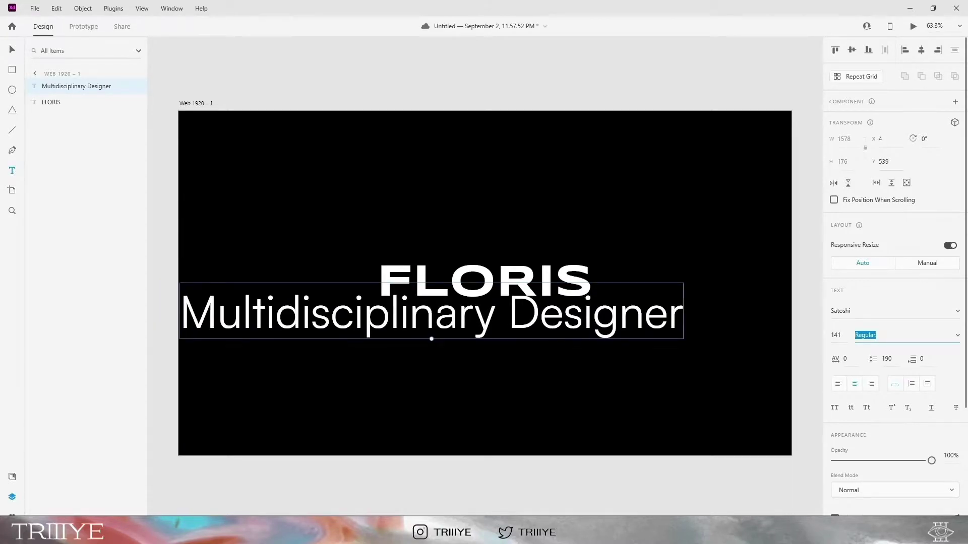
Set the subtitle's font size to 48.
key("shift+Tab")
scroll(895, 277, "down", 3)
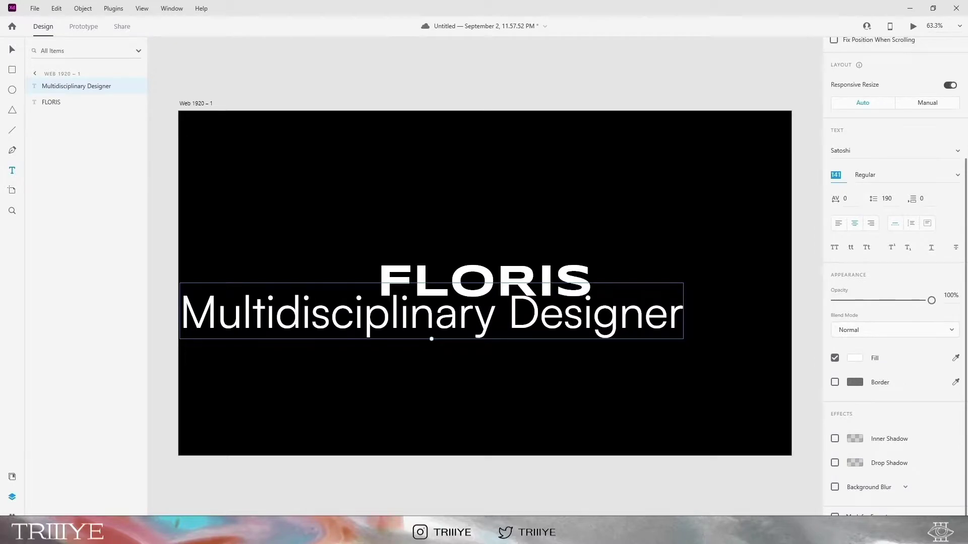
type("48")
key("Return")
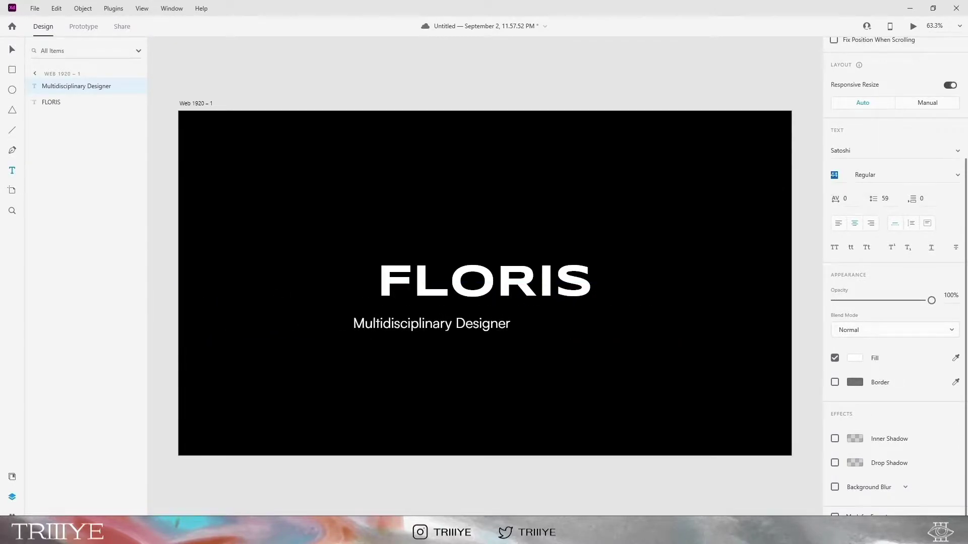
Centre the subtitle horizontally on the artboard and move it up slightly, closer to the title.
scroll(485, 283, "up", 1)
scroll(895, 277, "up", 3)
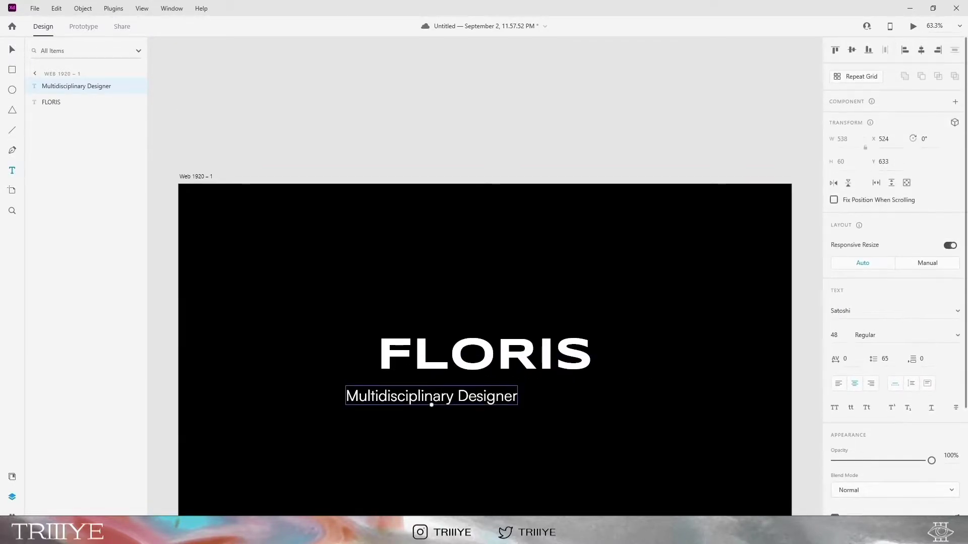
left_click(921, 50)
scroll(484, 337, "down", 1)
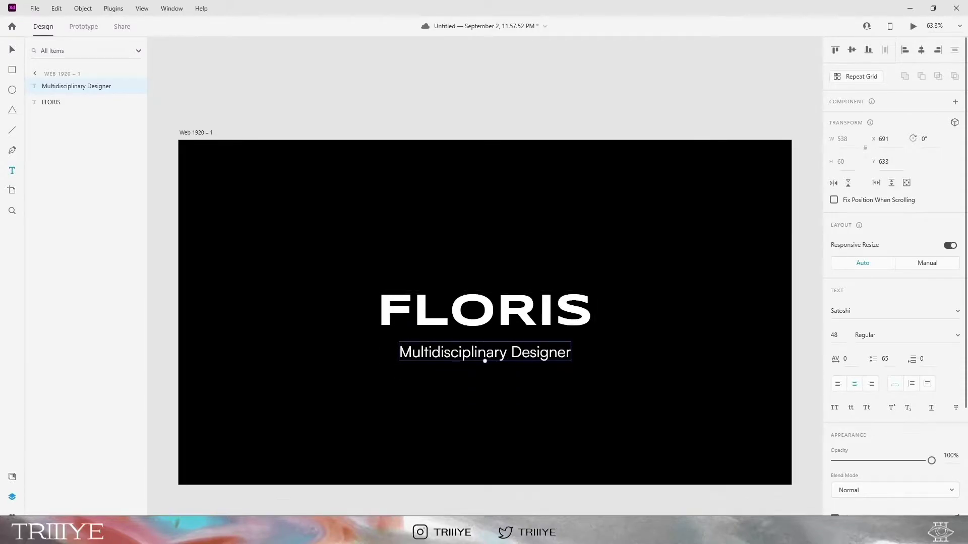
left_click_drag(484, 352, 484, 344)
Centre the title and subtitle vertically on the artboard as one temporary group, leaving them ungrouped.
left_click(494, 404)
key("ctrl+a")
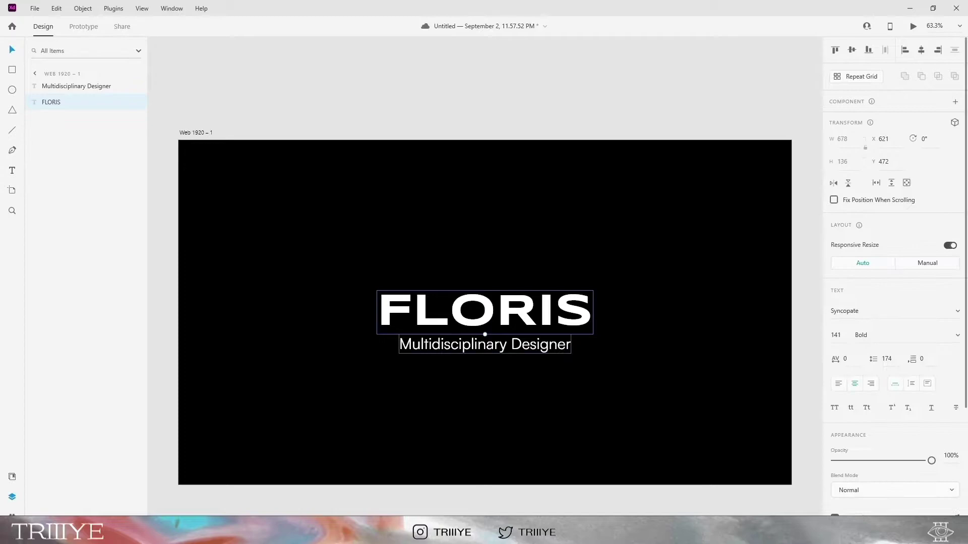
key("ctrl+g")
key("shift+m")
left_click(534, 388)
right_click(527, 324)
left_click(553, 155)
Add the text "oo" in the Thaumaturgy font above the title.
left_click(484, 206)
key("t")
left_click(459, 203)
type("Ooo")
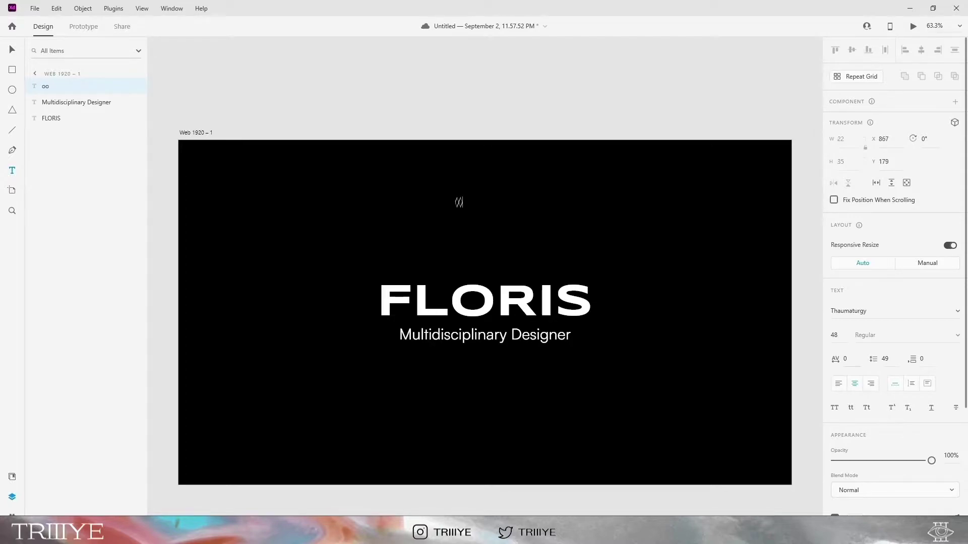
Reduce the character spacing of the "oo" text to -78.
left_click(848, 359)
key("Down")
key("Down")
key("Down")
key("Down")
key("Down")
key("Down")
key("Down")
key("Down")
key("Down")
key("Down")
key("Down")
key("Down")
key("Down")
key("Down")
key("Down")
type("0")
key("Return")
type("-78")
key("Return")
Increase the font size of the "oo" text.
left_click(835, 336)
key("Up")
key("Up")
key("Up")
key("Up")
key("Up")
key("Up")
key("Up")
key("Up")
key("Up")
key("Up")
key("Up")
key("Up")
key("Up")
key("Up")
key("Up")
key("Up")
key("Up")
key("Up")
key("Up")
key("Up")
key("Return")
Set the character spacing of the "oo" text to -122 so the letters overlap into a symbol.
left_click(848, 359)
type("-122")
key("Return")
Rotate the "oo" symbol by 90° and place it in the artboard's upper-left corner as a logo.
key("v")
left_click(925, 139)
type("90")
key("Return")
left_click_drag(459, 197, 210, 165)
Turn on the 12-column layout grid for the artboard.
left_click(196, 132)
left_click(834, 387)
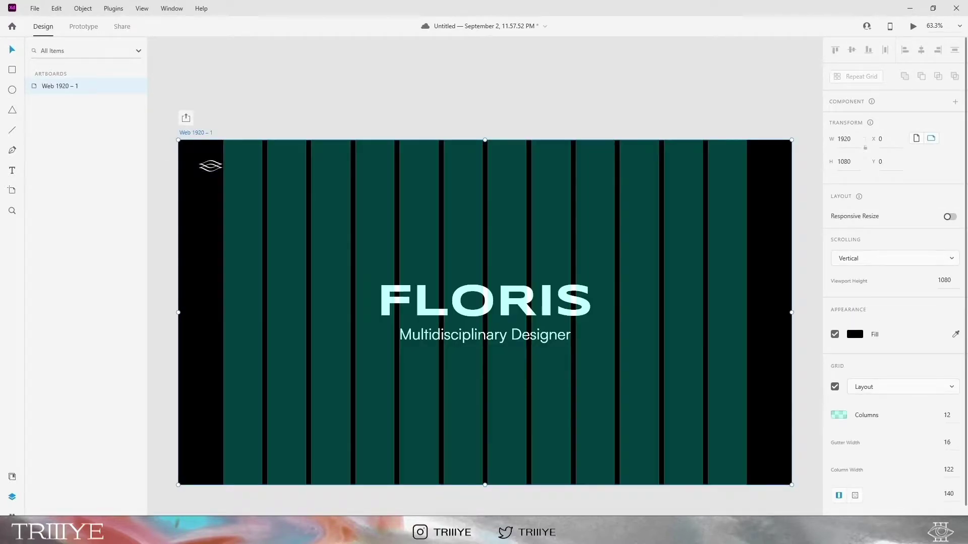
scroll(894, 277, "down", 1)
Try to reduce the layout grid's margins in single-unit increments, and undo the last margin change.
left_click(949, 470)
key("Down")
key("Down")
key("Down")
key("Down")
key("Down")
key("Down")
key("Down")
key("Down")
key("Down")
key("Down")
key("Down")
key("Down")
key("Down")
key("Down")
key("Down")
key("Down")
key("Down")
key("Down")
key("Down")
key("Down")
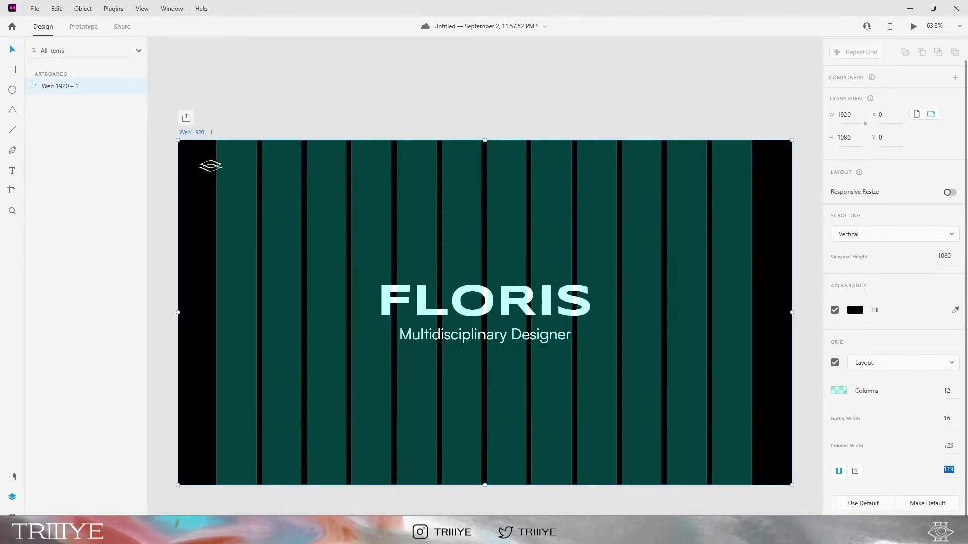
key("Return")
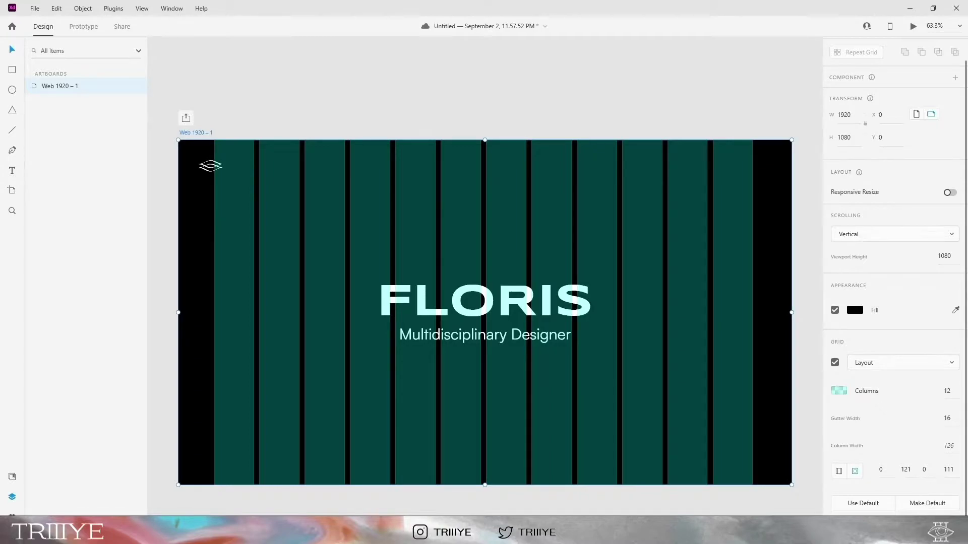
key("ctrl+z")
Set the layout grid's linked side margins to 80 and align the "oo" logo with the first column's outer edge.
left_click(948, 470)
key("shift+Down")
key("shift+Down")
key("shift+Down")
key("shift+Down")
key("shift+Down")
key("shift+Down")
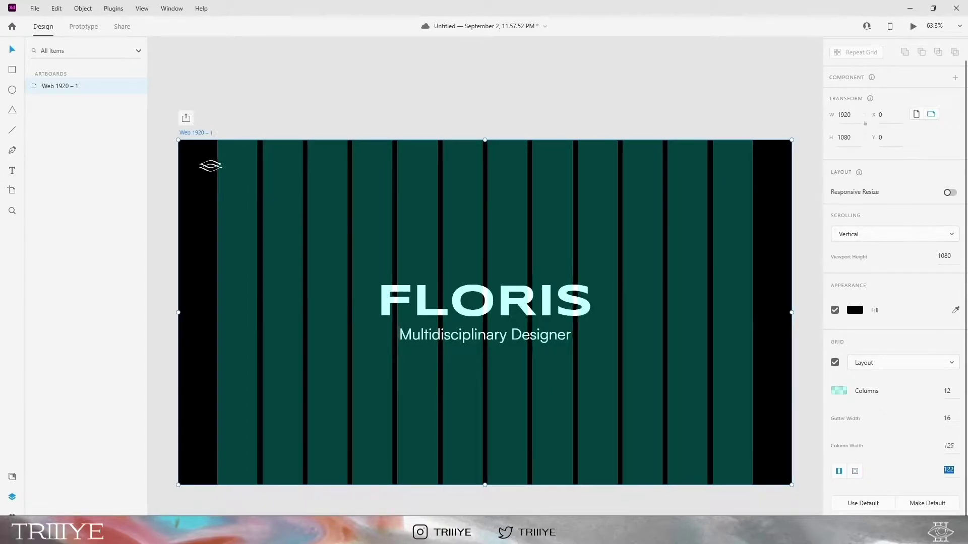
key("shift+Tab")
key("shift+Tab")
key("shift+Tab")
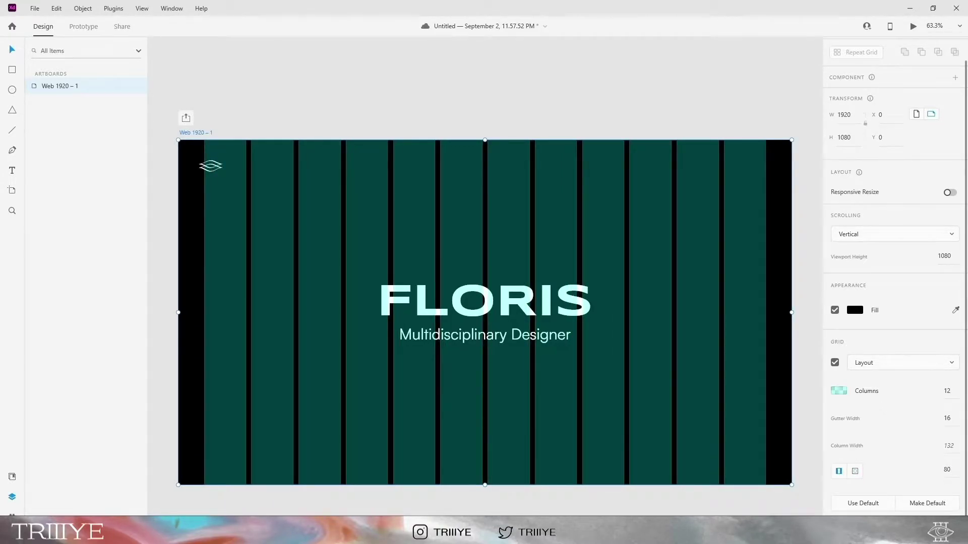
left_click_drag(211, 165, 216, 166)
Add the text "menu" near the artboard's upper-right corner and set its font to Satoshi.
key("t")
left_click(724, 165)
type("menu")
type("Satoshi")
key("Return")
Switch the "menu" text to a lighter font weight and set its character spacing to 0.
left_click(865, 335)
key("Down")
key("Up")
key("Up")
key("Tab")
type("0")
key("Return")
Check the subtitle's text settings and set the "menu" text's font size to 32.
scroll(838, 335, "down", 20)
key("v")
left_click(484, 335)
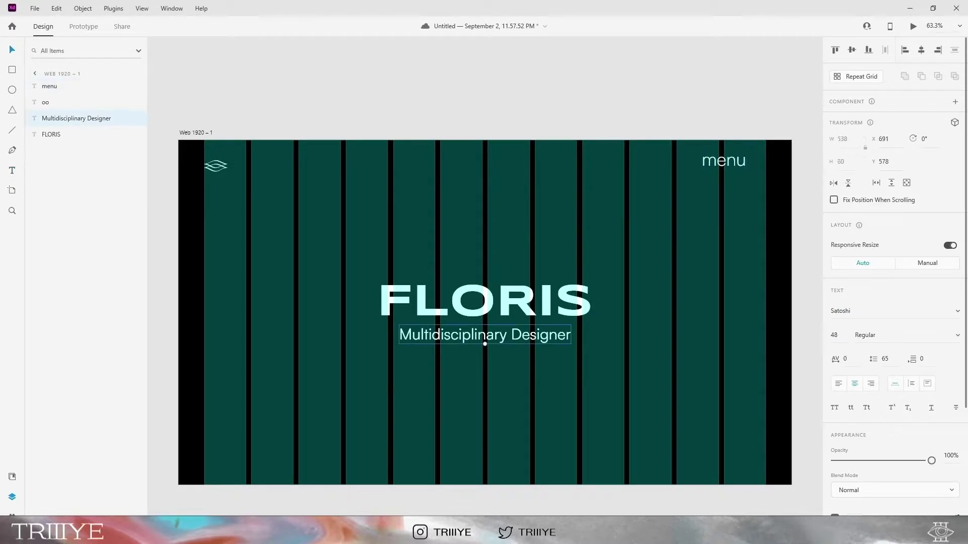
left_click(724, 160)
left_click(834, 335)
double_click(834, 336)
type("32")
key("Return")
Align the "menu" text with the last column's outer edge and draw a horizontal line about 78 px long beneath it.
left_click_drag(713, 155, 765, 169)
left_click(802, 166)
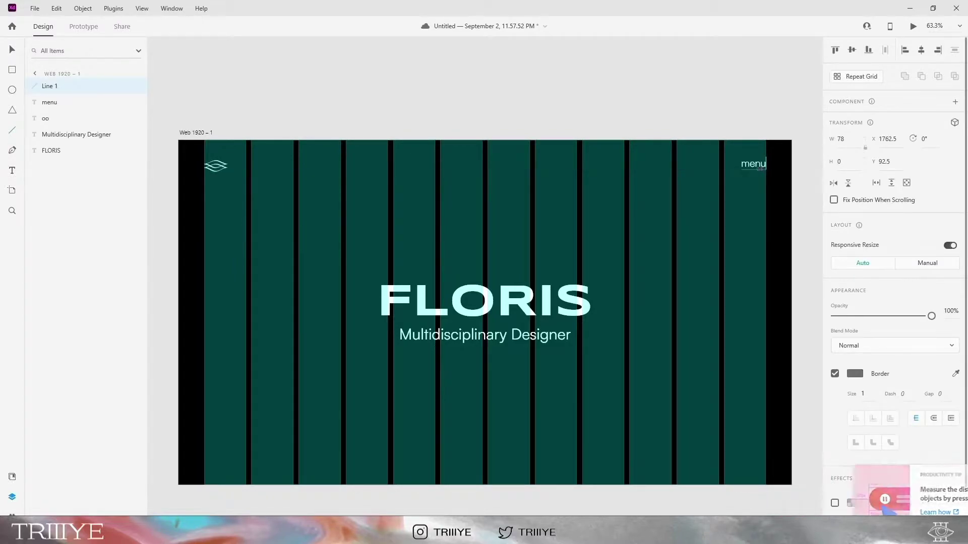
Apply the copied colour to the border of the line under "menu" and set its border size to 2.
left_click(855, 373)
key("ctrl+v")
left_click(862, 394)
type("2")
key("Return")
left_click(806, 282)
Turn off the column layout grid on the Web 1920 – 1 artboard.
left_click(196, 132)
left_click(835, 387)
left_click(807, 363)
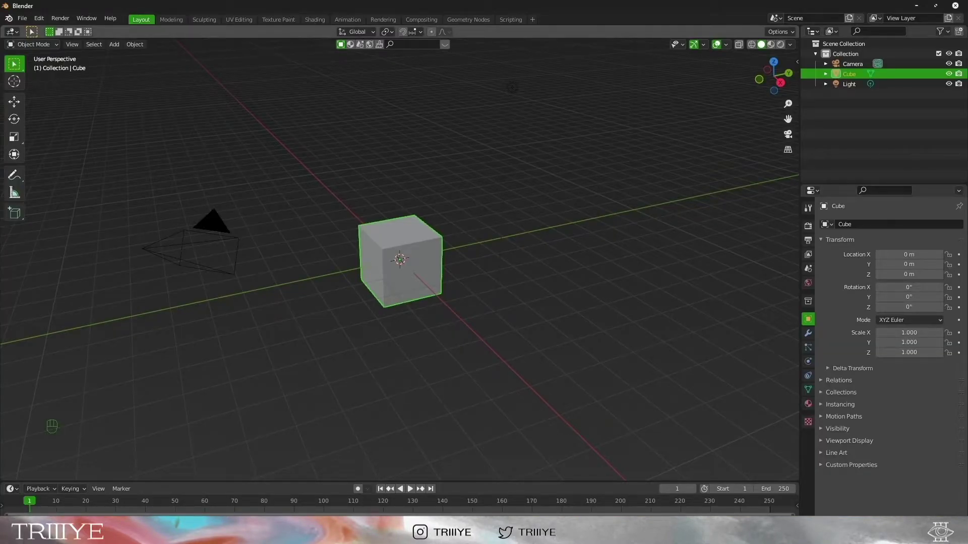
Switch to Blender and delete all default objects from the scene.
key("a")
key("x")
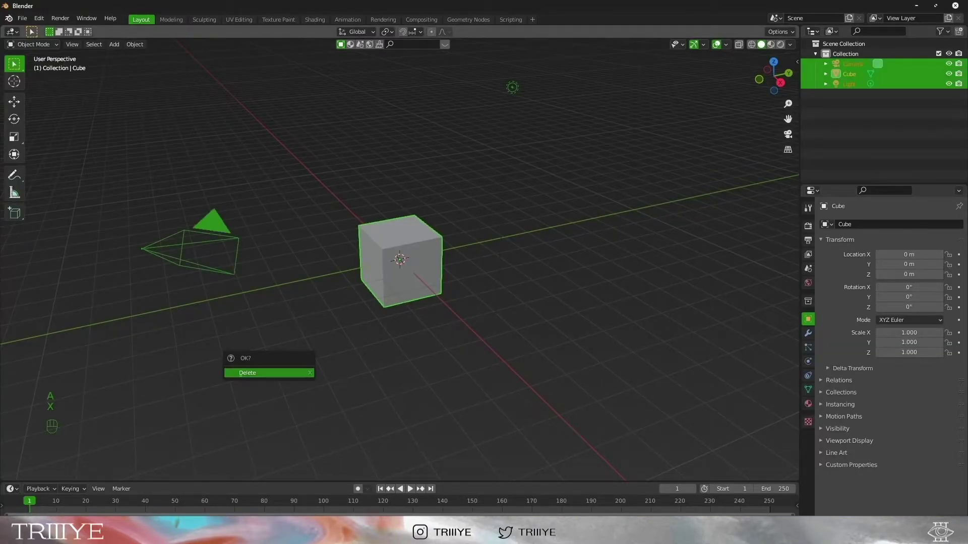
key("Return")
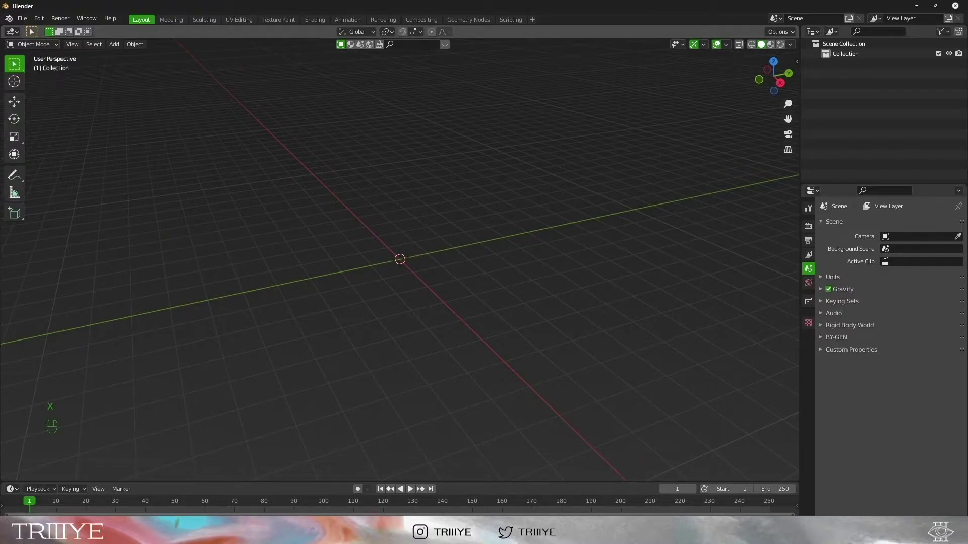
Add a torus mesh at the world origin and set its minor radius to 0.29 m.
key("shift+a")
mouse_move(294, 234)
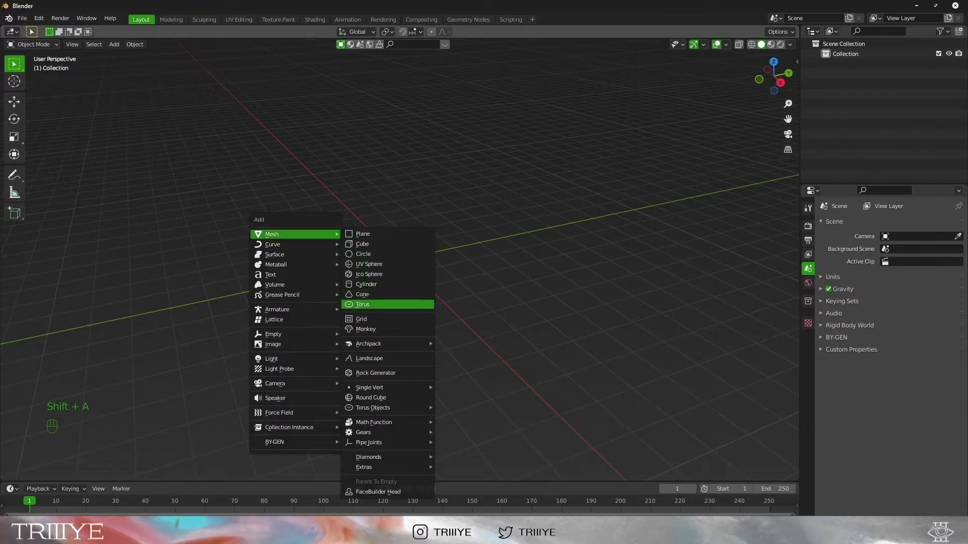
left_click(362, 304)
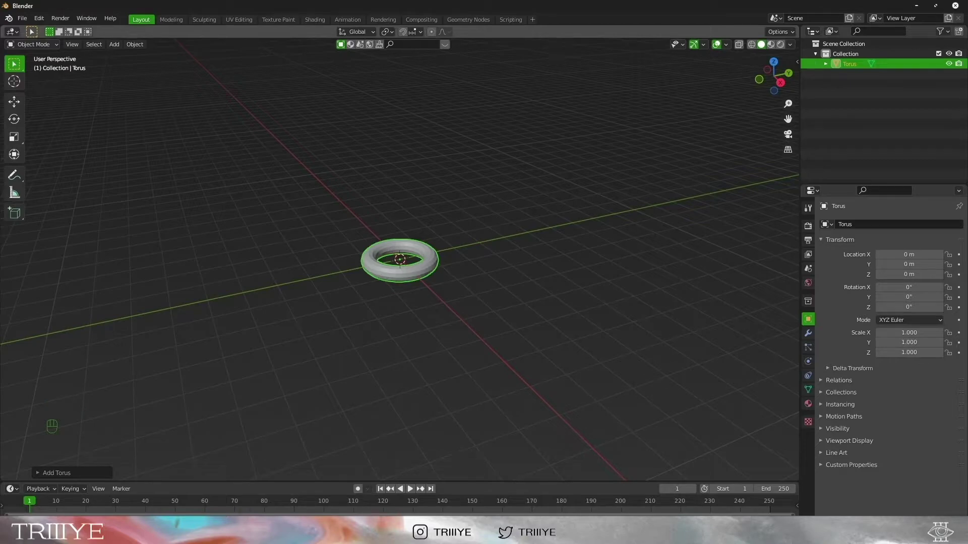
left_click(56, 472)
key("KP_7")
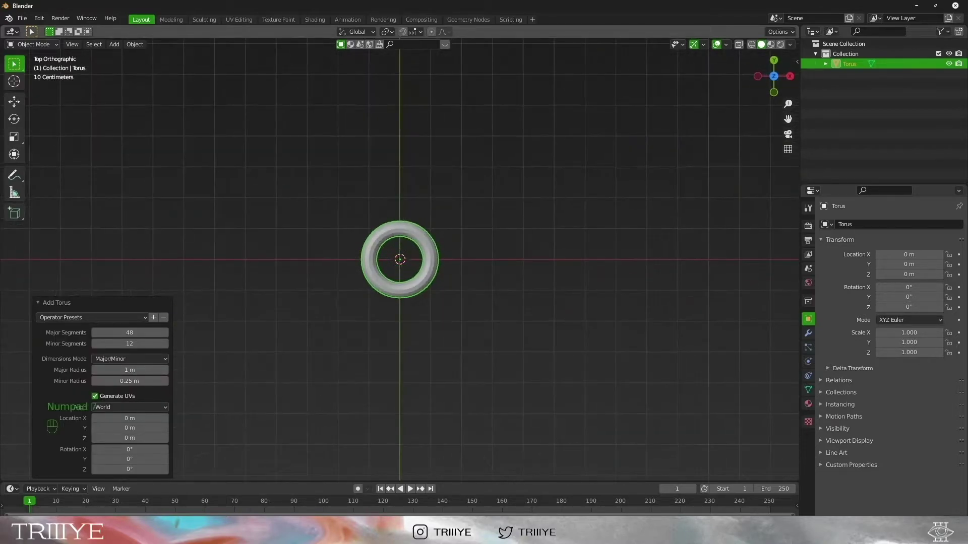
scroll(400, 259, "up", 2)
left_click_drag(129, 381, 135, 381)
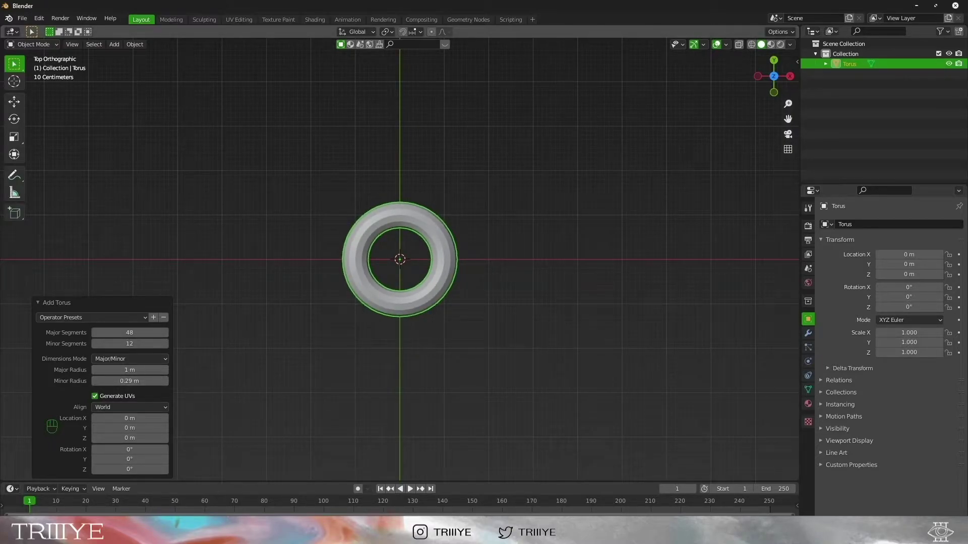
Stretch the torus into a chain link by moving its upper half of faces about 1.95 m along the Y axis.
key("Tab")
key("3")
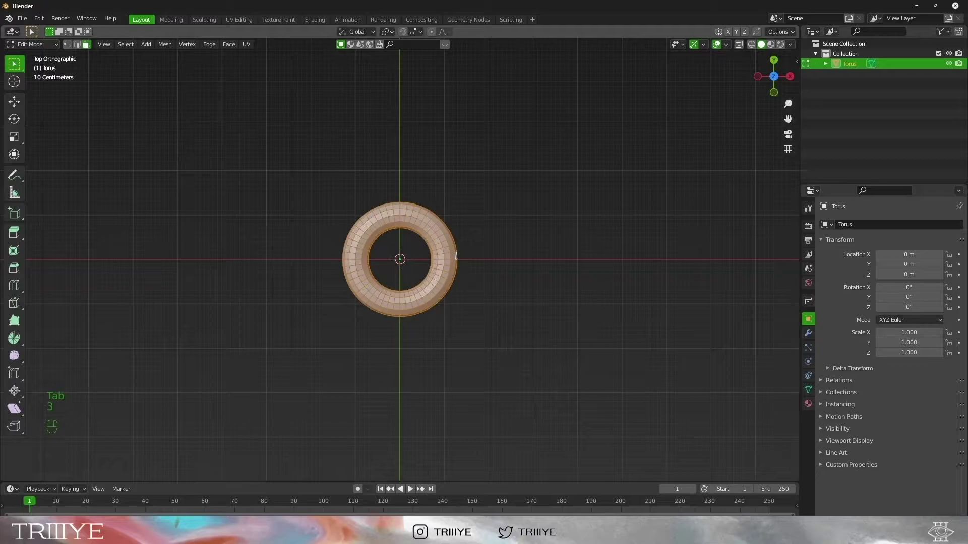
left_click(751, 44)
left_click_drag(211, 134, 491, 262)
key("g")
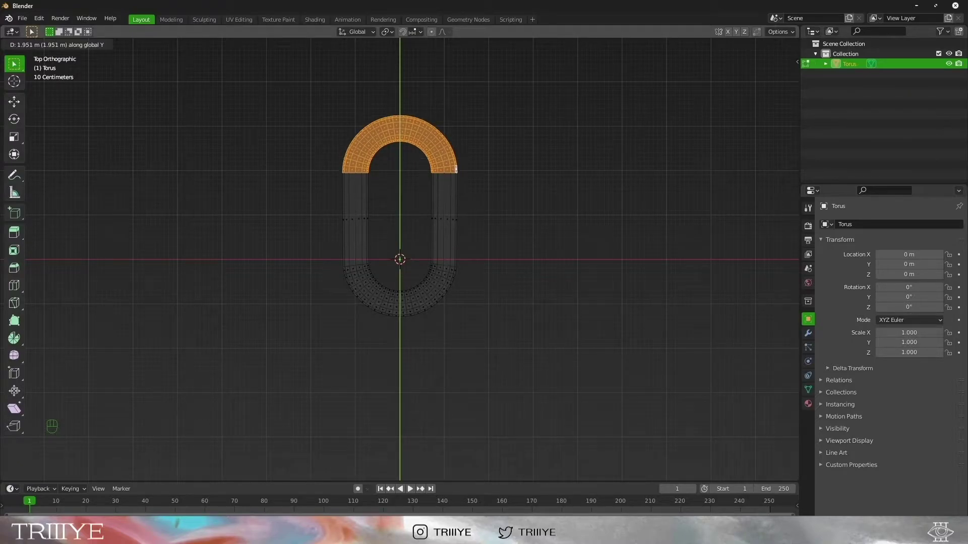
left_click(456, 168)
key("Tab")
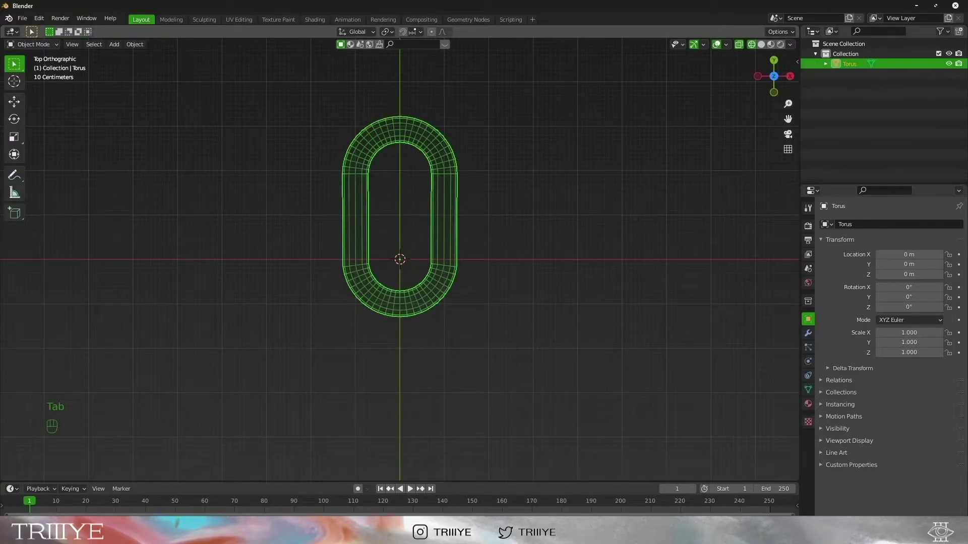
Return the viewport to solid shading and apply Shade Smooth to the link.
left_click(761, 44)
right_click(430, 144)
left_click(430, 145)
left_click_drag(430, 145, 391, 101)
left_click_drag(510, 164, 486, 238)
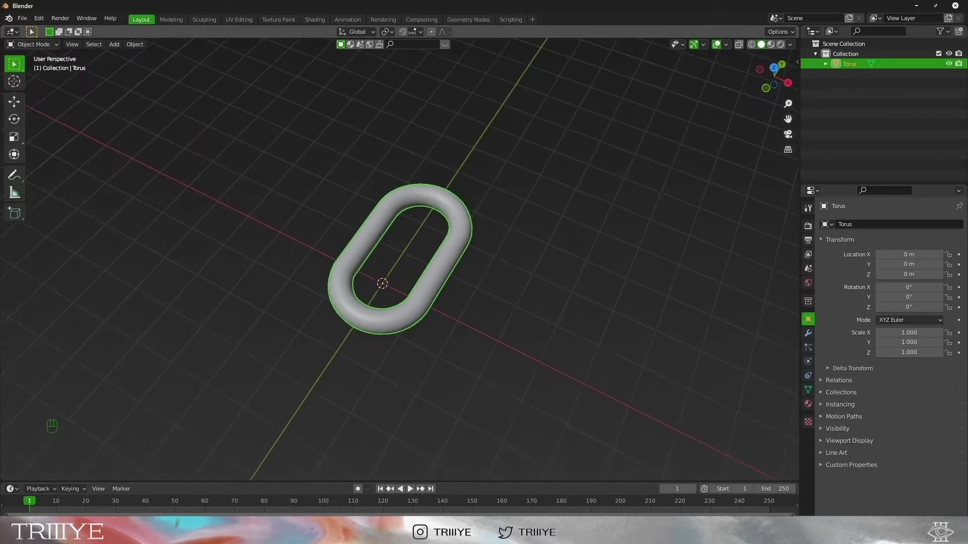
Duplicate the link in place and rotate the copy 90° about the Y axis.
key("shift+d")
right_click(486, 238)
key("r")
key("x")
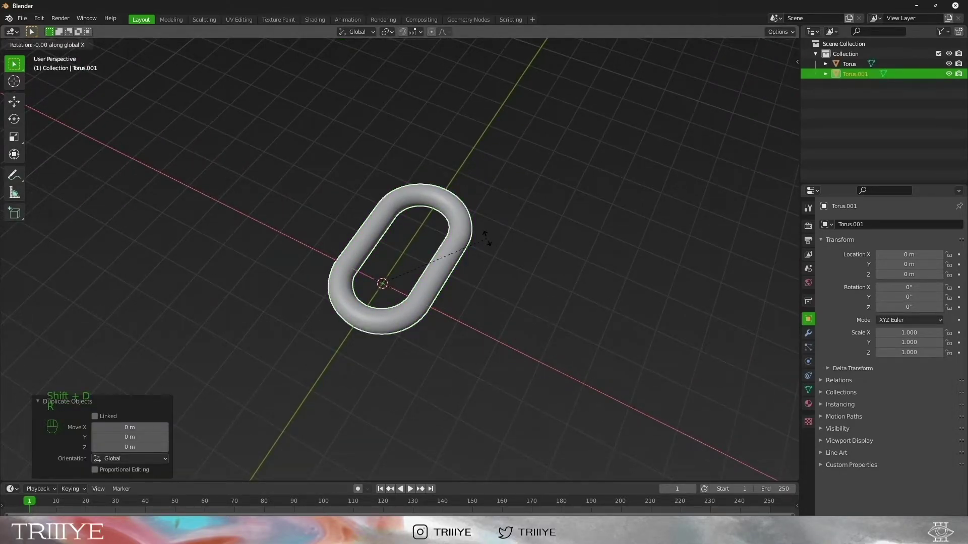
right_click(486, 238)
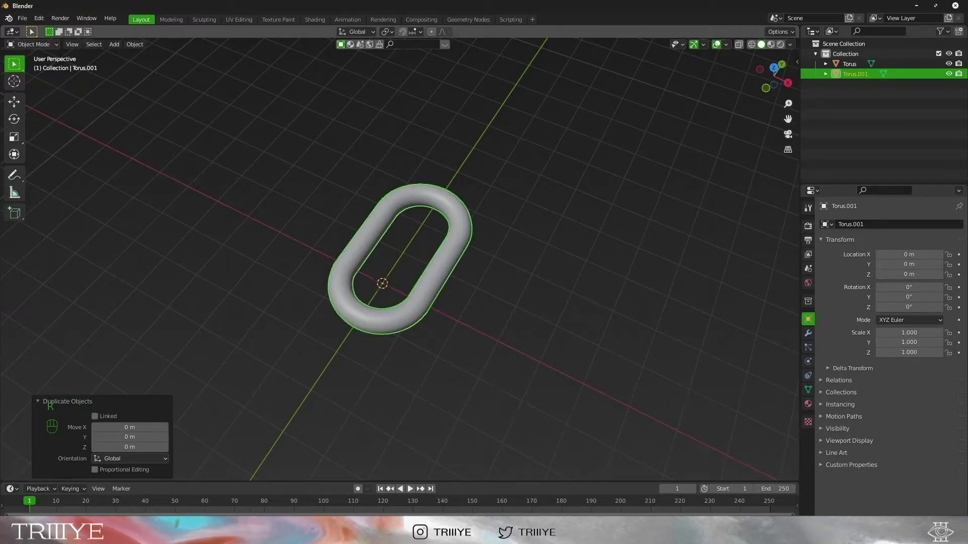
key("r")
type("y")
type("90")
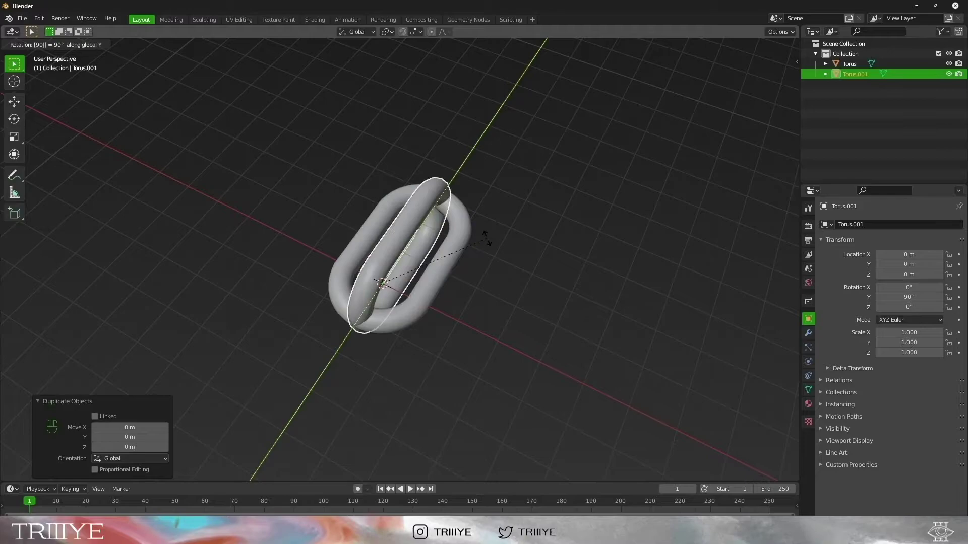
key("Return")
Move the duplicated link about 1.98 m along the Y axis so it interlocks with the first.
key("g")
key("y")
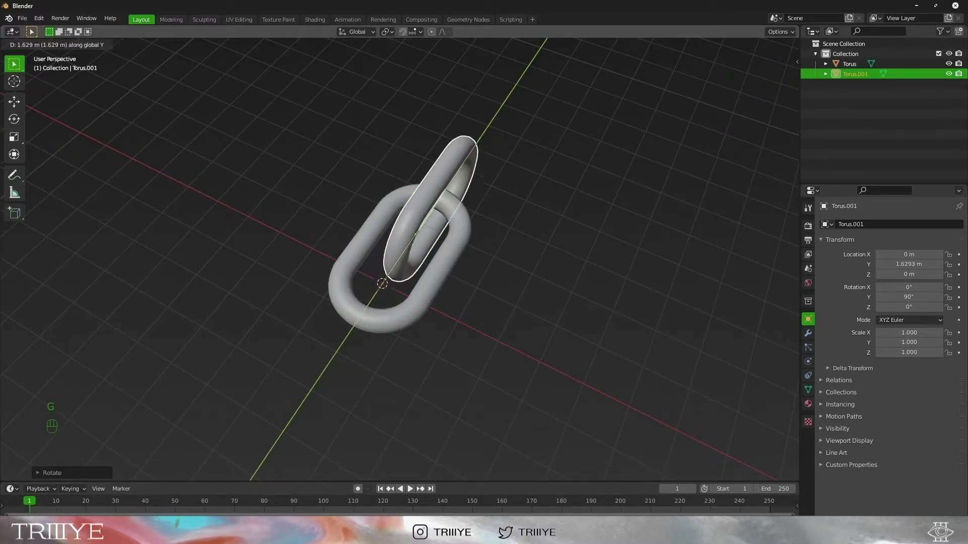
key("Return")
Join both links into one object and set its origin to the geometry.
left_click_drag(453, 303, 491, 282)
scroll(403, 283, "up", 2)
scroll(383, 275, "down", 1)
left_click_drag(504, 256, 556, 315)
right_click(556, 314)
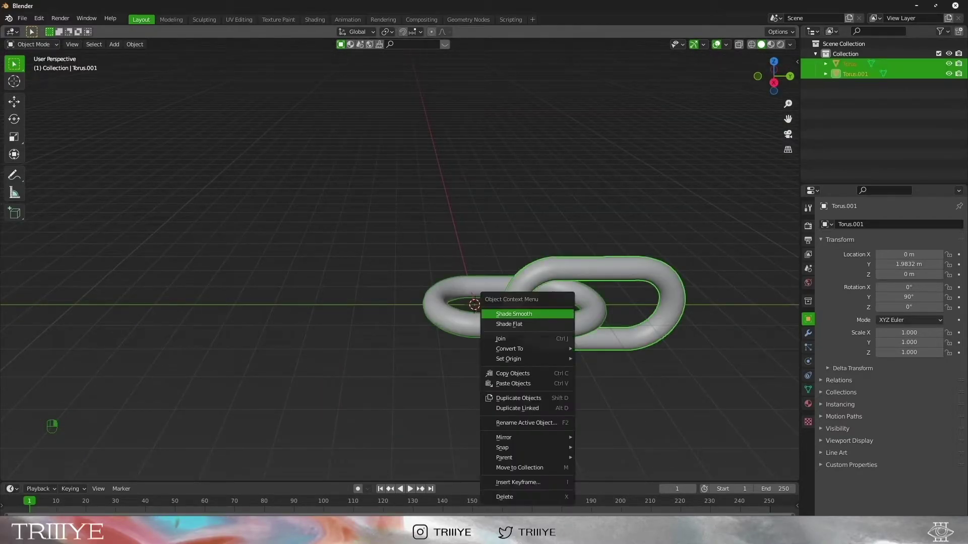
left_click(500, 338)
right_click(499, 322)
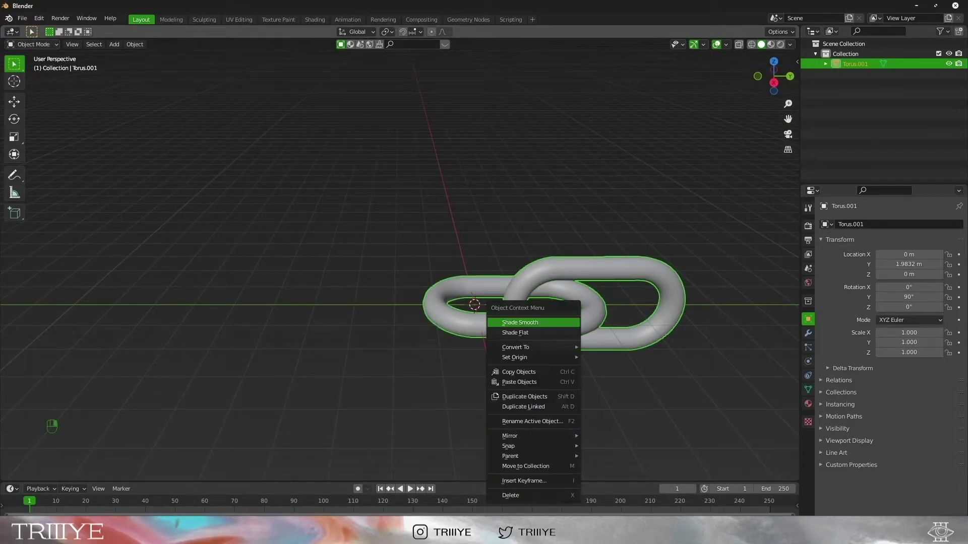
mouse_move(519, 357)
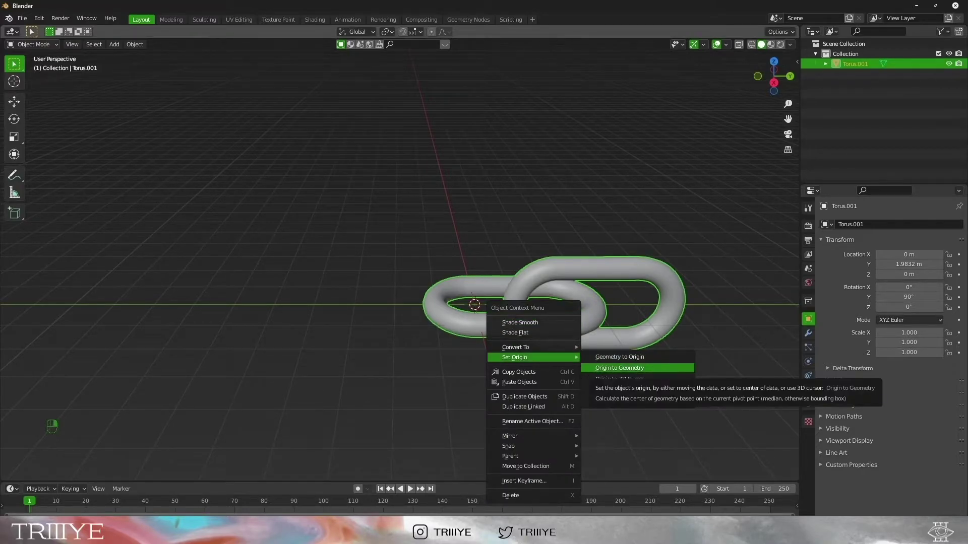
left_click(619, 368)
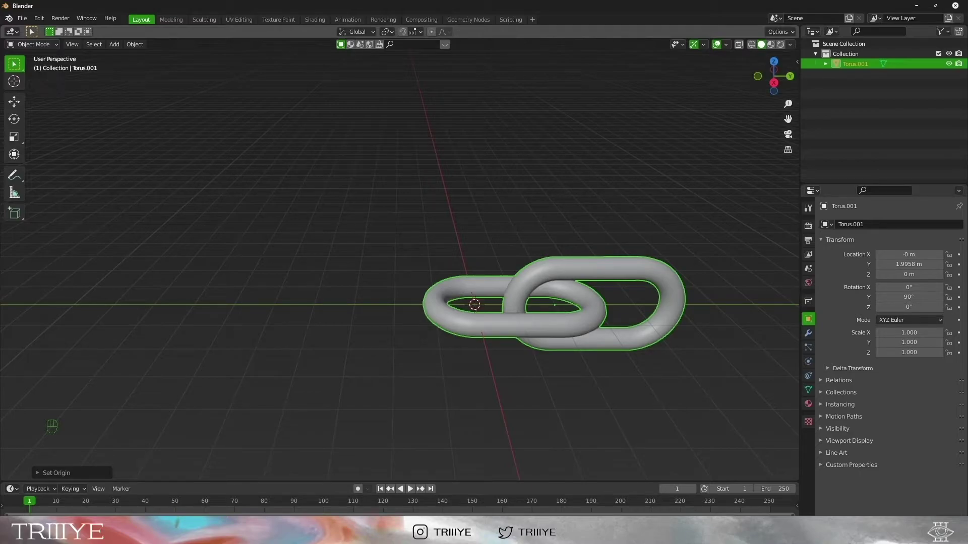
Add a camera and set its rotation to 90° on X, 0° on Y and 0° on Z.
key("shift+a")
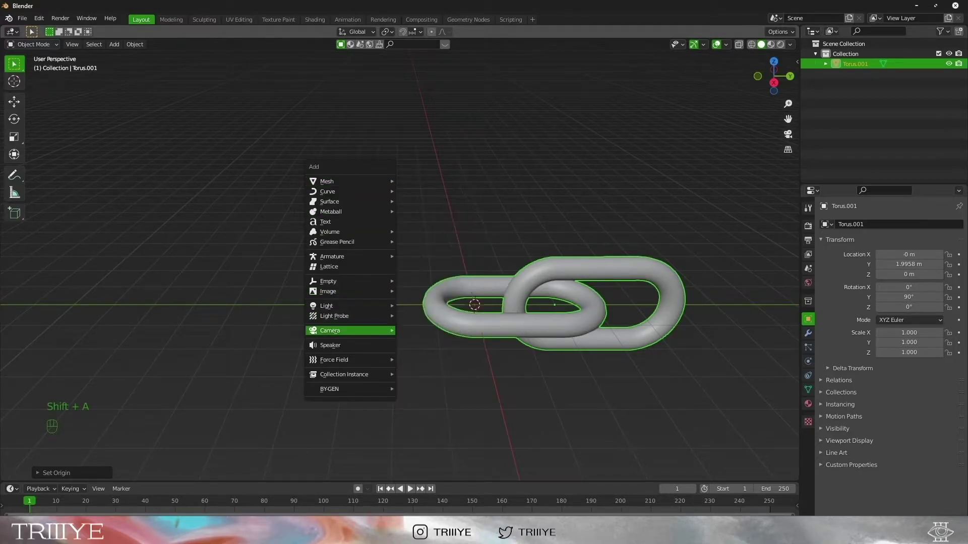
left_click(342, 328)
left_click(909, 288)
type("90")
key("Return")
left_click(907, 298)
type("0")
key("Return")
left_click(904, 308)
type("0")
key("Return")
Look through the camera and move it back along the Y axis until the links have wide margins in frame.
key("KP_0")
left_click_drag(909, 264, 803, 264)
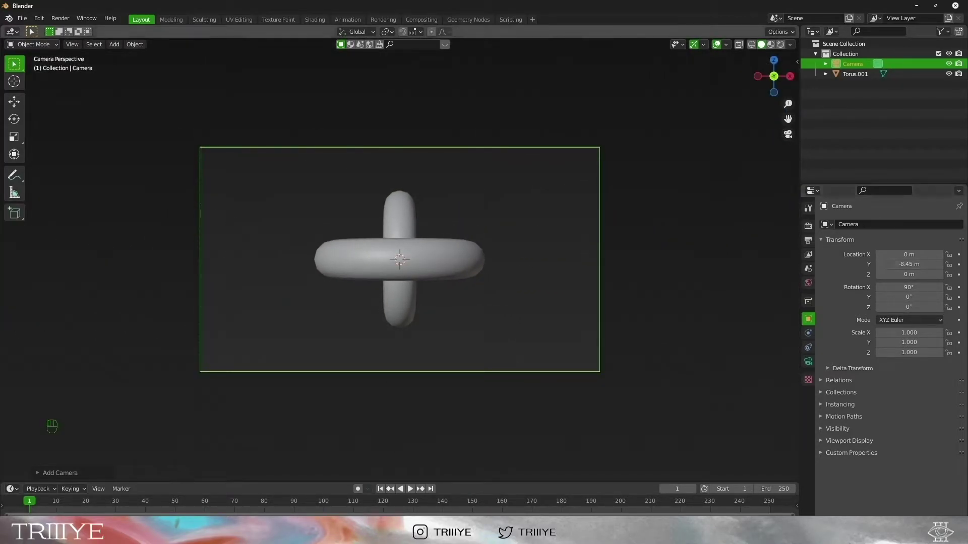
left_click_drag(909, 264, 871, 264)
scroll(399, 260, "up", 2)
Rotate the linked chain about the global Z and X axes so both links lie diagonally across the camera frame.
left_click(464, 255)
key("r")
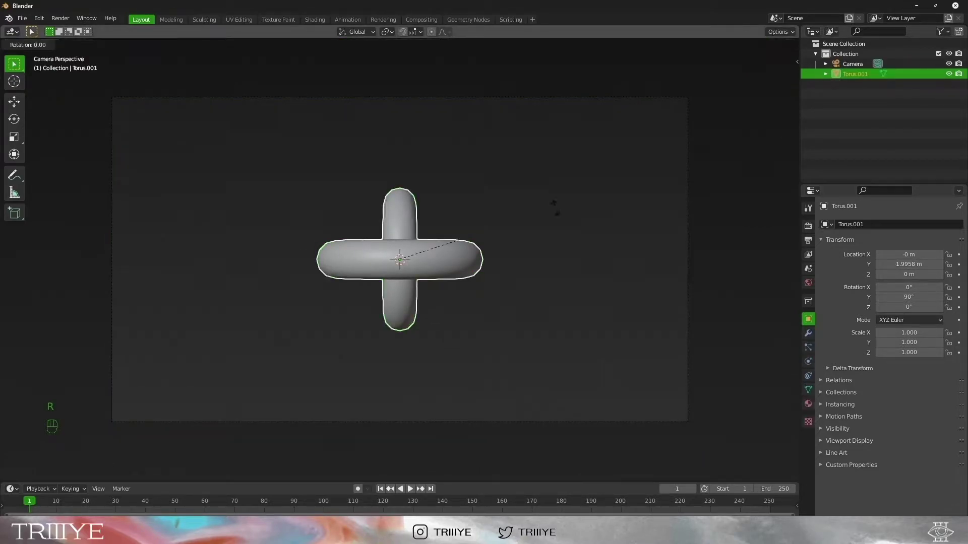
key("z")
left_click(513, 378)
key("r")
key("x")
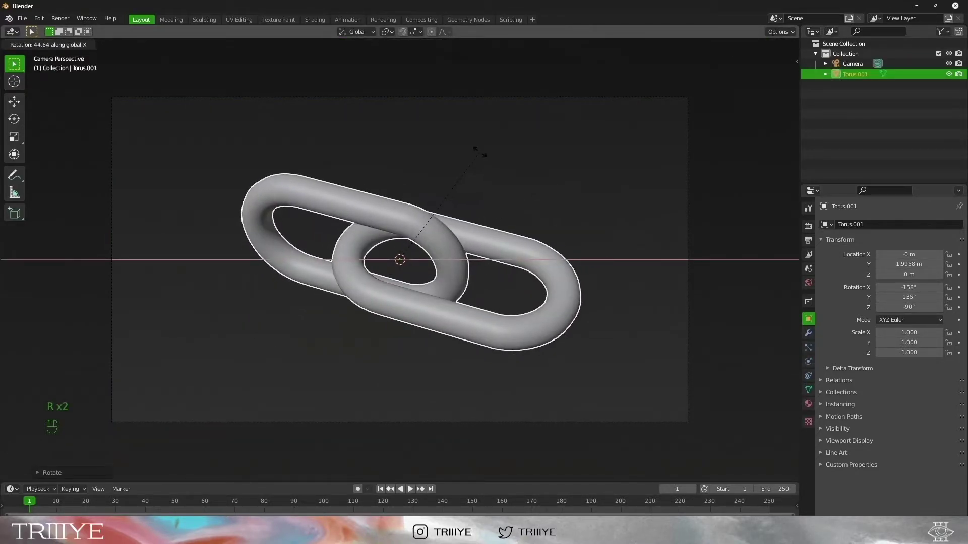
left_click(479, 151)
Scale the linked chain down to about 0.75 and deselect it.
key("s")
left_click(547, 237)
left_click(551, 234)
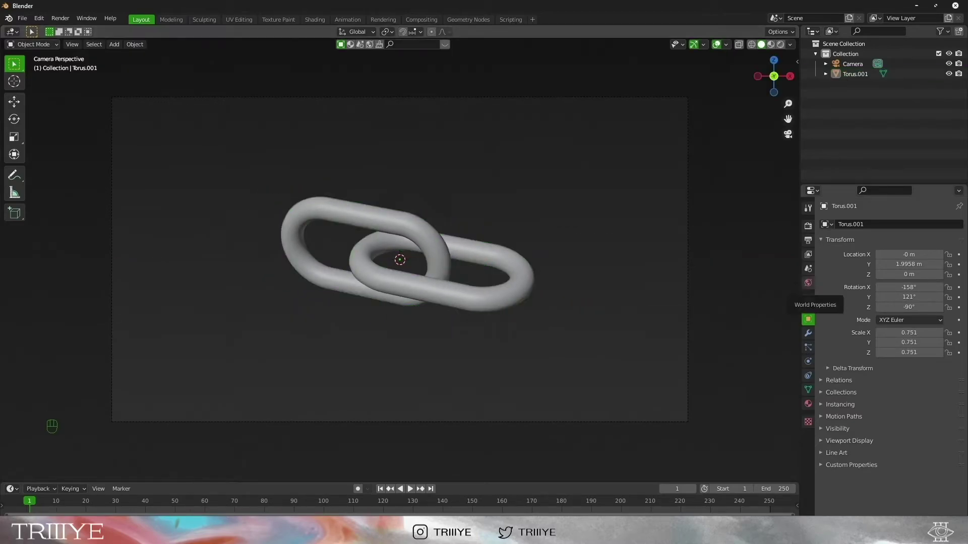
Use an Environment Texture for the world background colour and load texture.jpg into it.
left_click(808, 282)
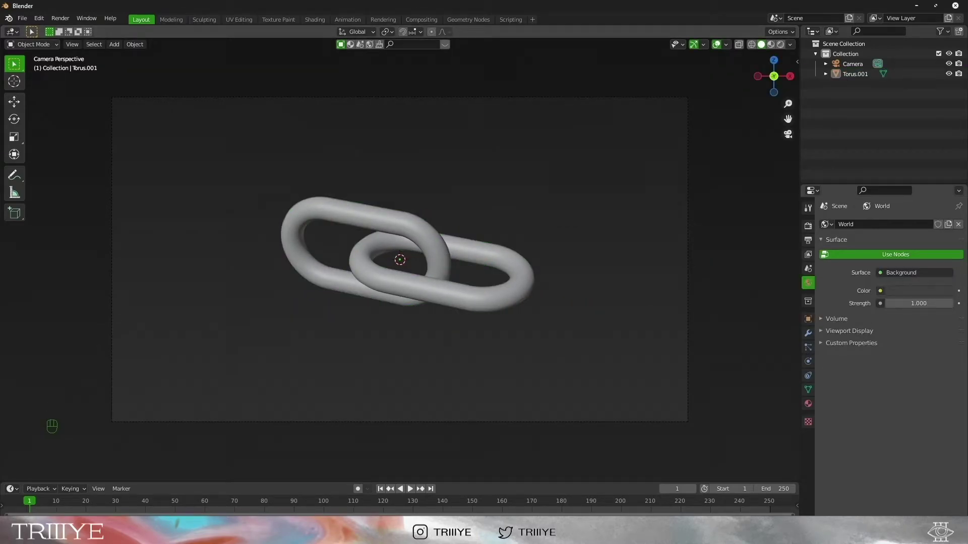
left_click(880, 290)
left_click(695, 336)
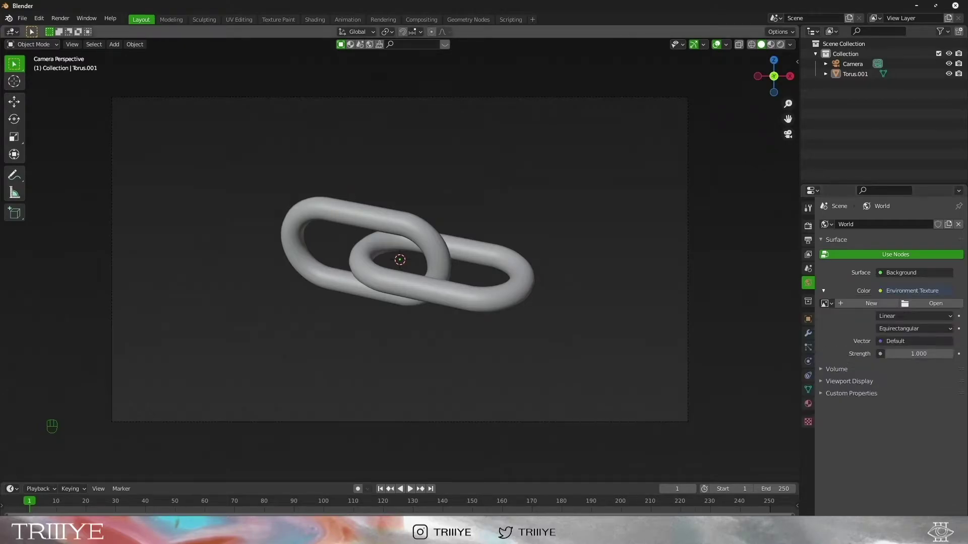
left_click(935, 303)
double_click(607, 182)
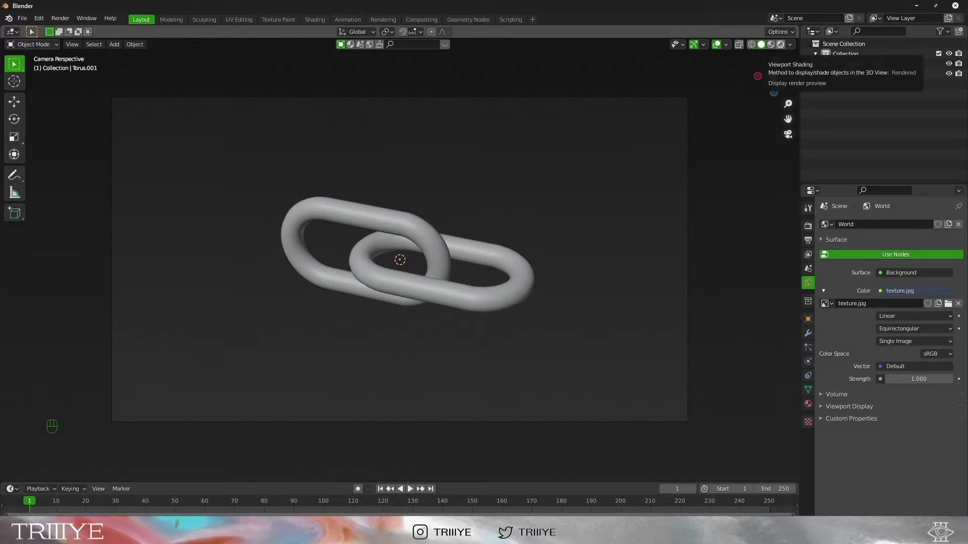
Preview the scene in rendered shading, inspect the environment around the links and return to the camera view.
left_click(780, 44)
left_click_drag(400, 259, 630, 267)
scroll(399, 259, "down", 4)
left_click_drag(504, 260, 453, 257)
key("KP_0")
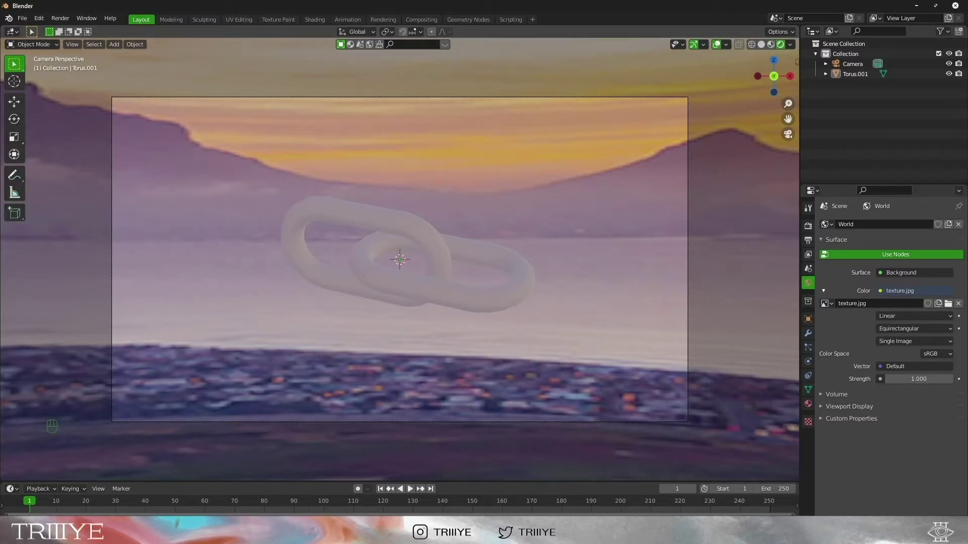
Split the viewport in two, make one half a Shader Editor and show the other in rendered shading.
left_click_drag(797, 28, 695, 31)
left_click_drag(696, 202, 417, 201)
left_click(12, 31)
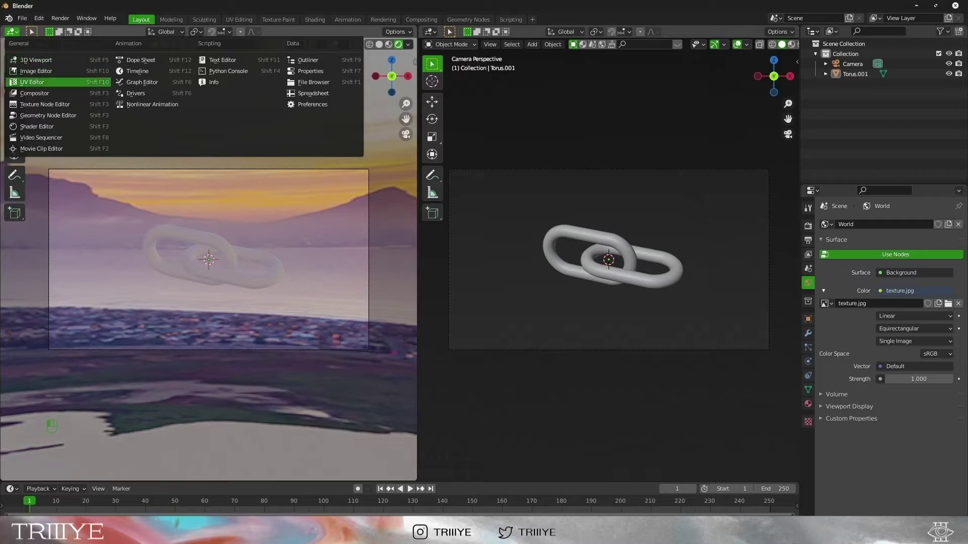
left_click(37, 126)
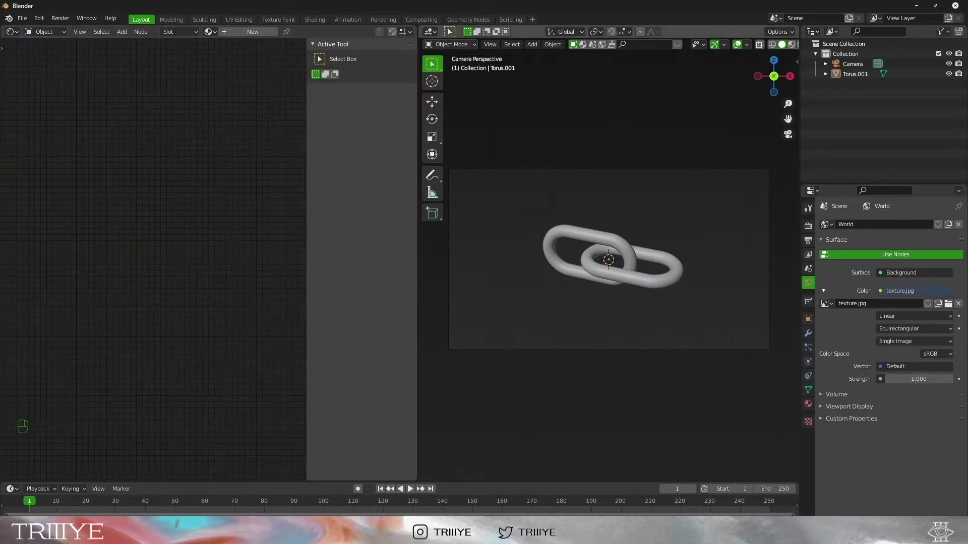
scroll(725, 44, "down", 1)
left_click(781, 44)
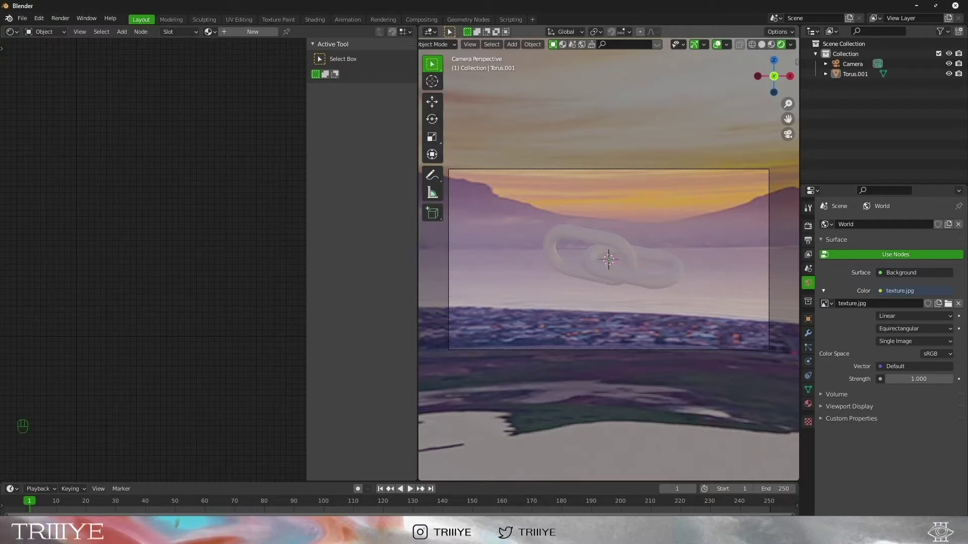
Switch the Shader Editor to the World nodes, hide its sidebar and select the Background node.
left_click(44, 32)
left_click(40, 55)
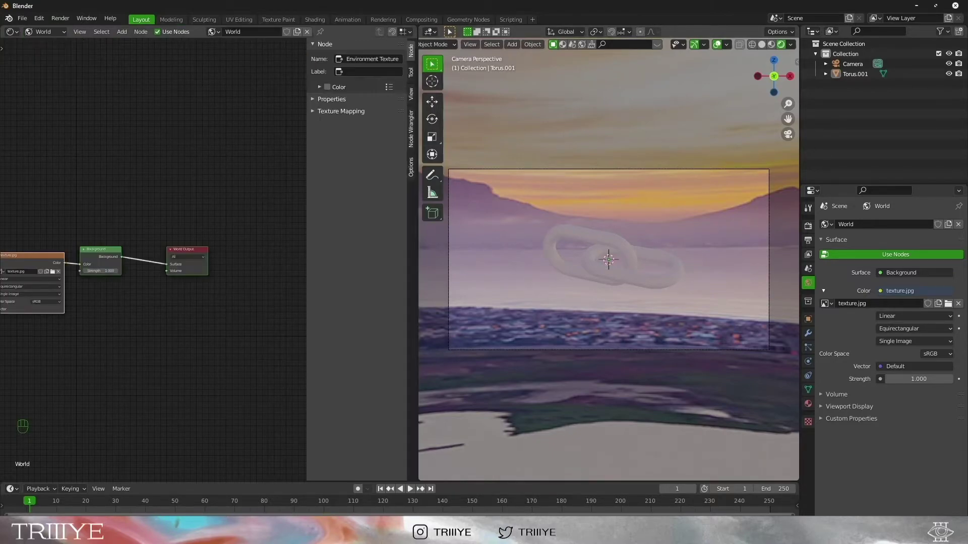
left_click_drag(81, 287, 217, 266)
scroll(166, 262, "up", 1)
key("n")
scroll(208, 260, "up", 2)
left_click_drag(327, 217, 267, 207)
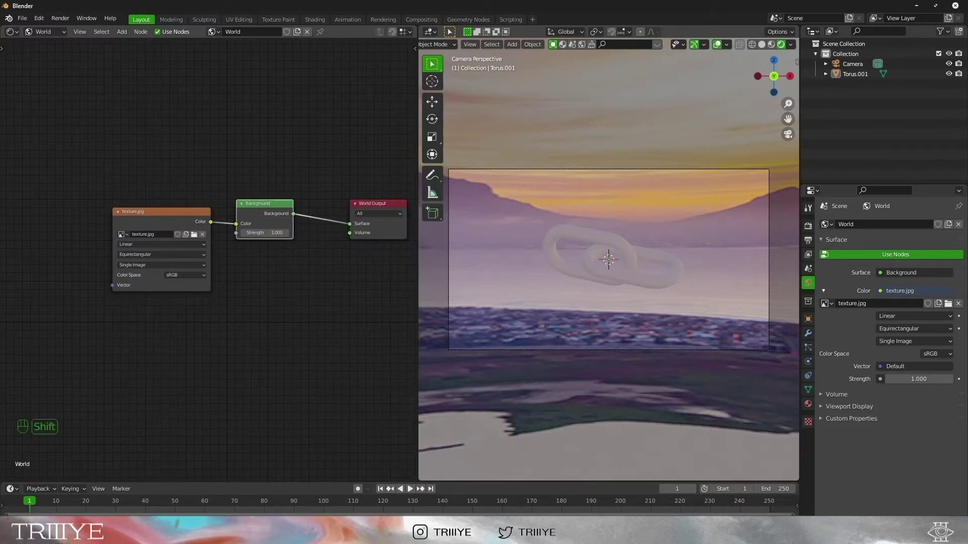
Duplicate the Background node below the original and set the copy's colour to black.
key("shift+d")
left_click(277, 272)
left_click(286, 289)
left_click_drag(340, 217, 339, 235)
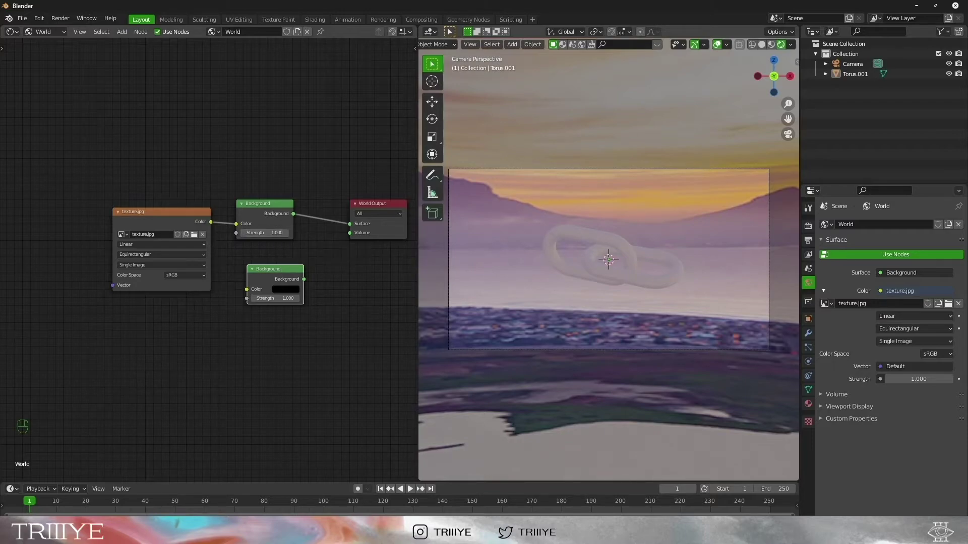
Search the add-on preferences for "node" and check whether Node Wrangler is enabled.
left_click(39, 18)
left_click(60, 162)
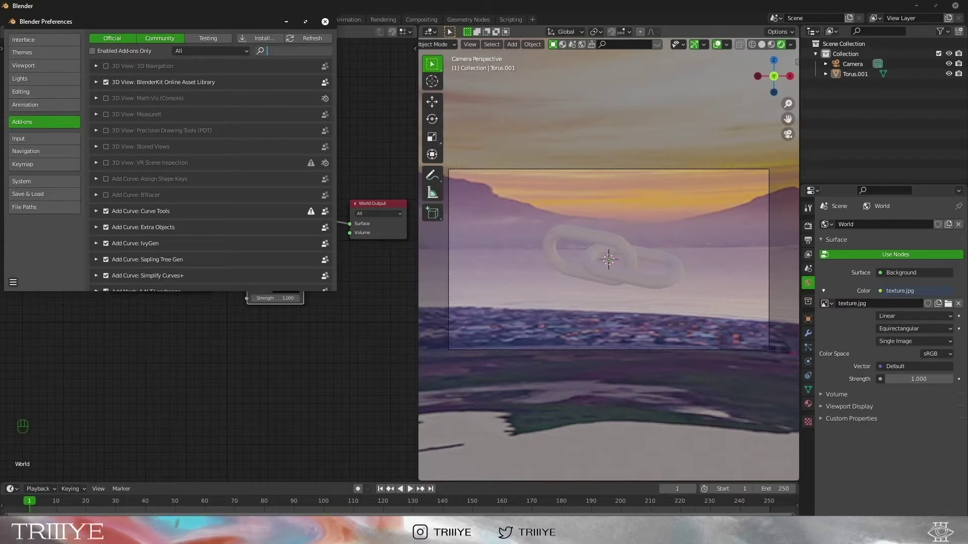
type("node")
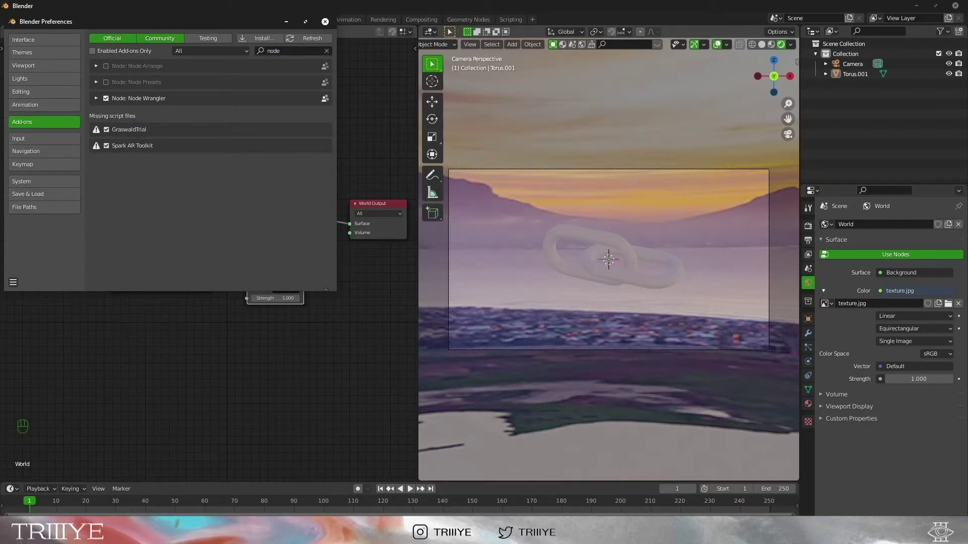
left_click(325, 21)
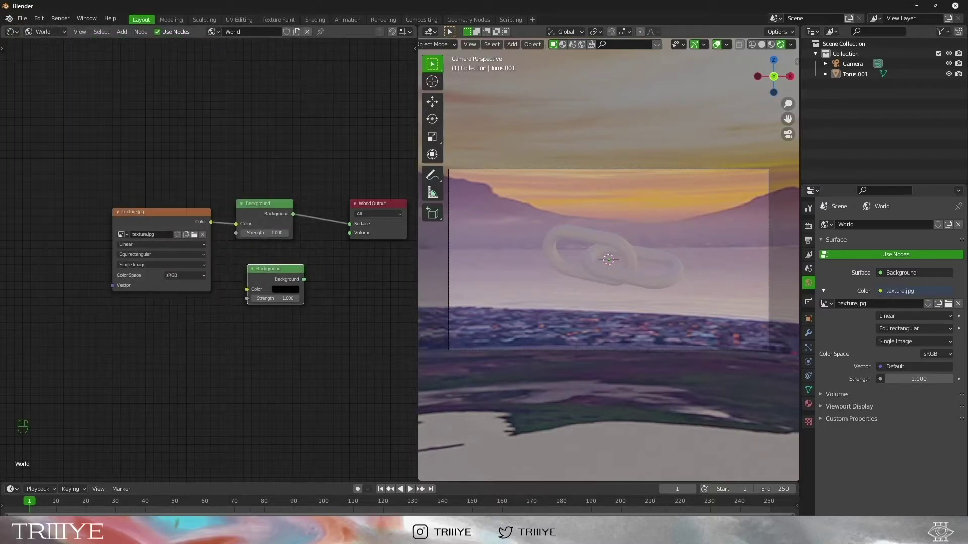
Combine the two Background nodes with a Mix Shader before the World Output and drive its factor with a Light Path node's Is Camera Ray output.
left_click_drag(269, 220, 271, 273)
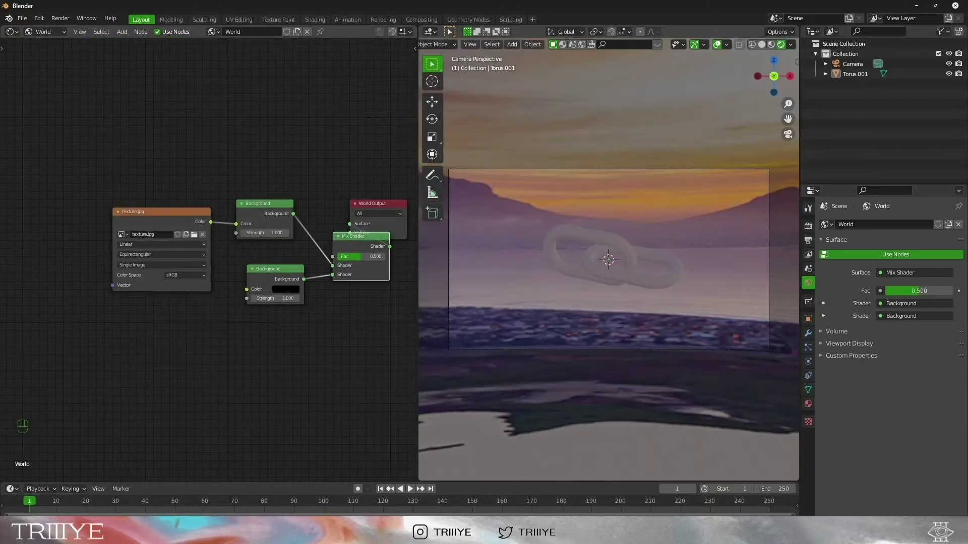
left_click_drag(357, 235, 327, 209)
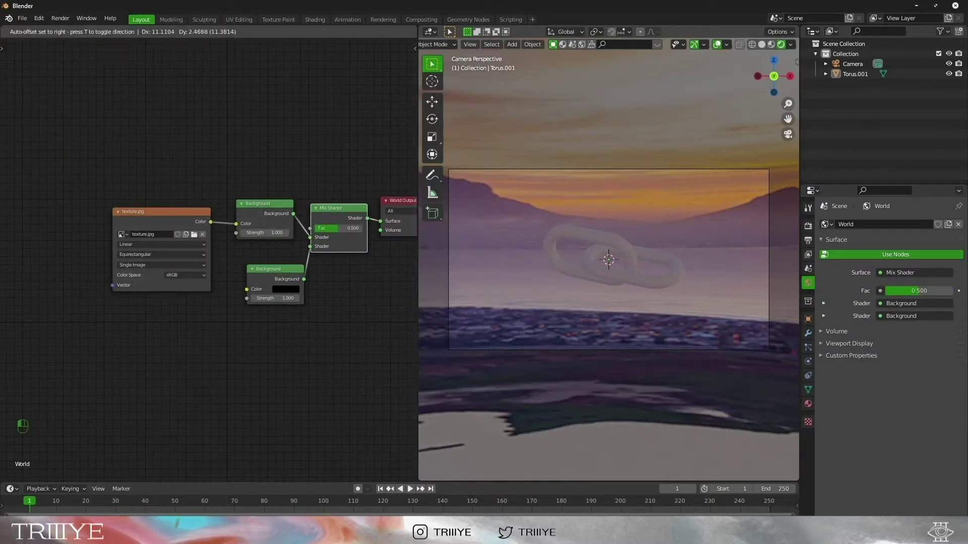
key("shift+a")
type("kl")
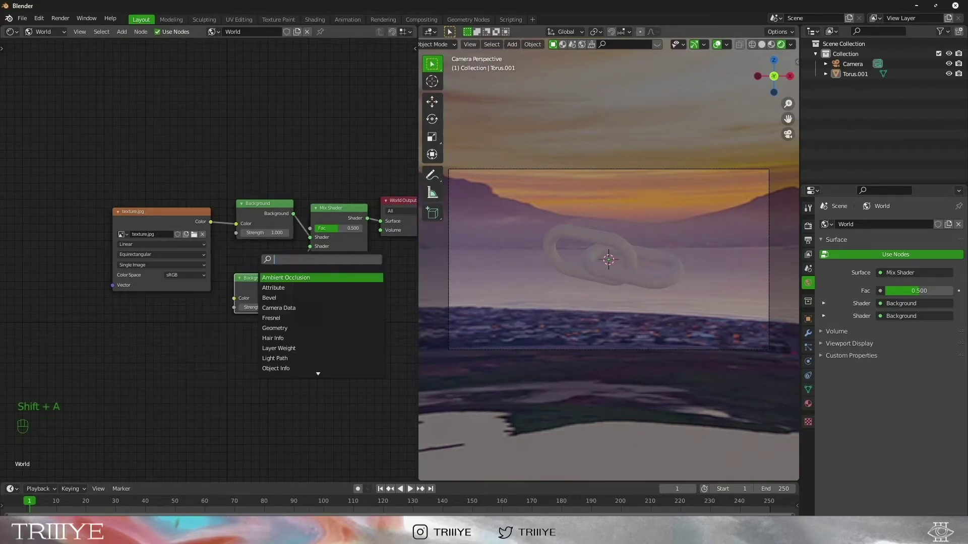
key("BackSpace")
type("light")
key("Return")
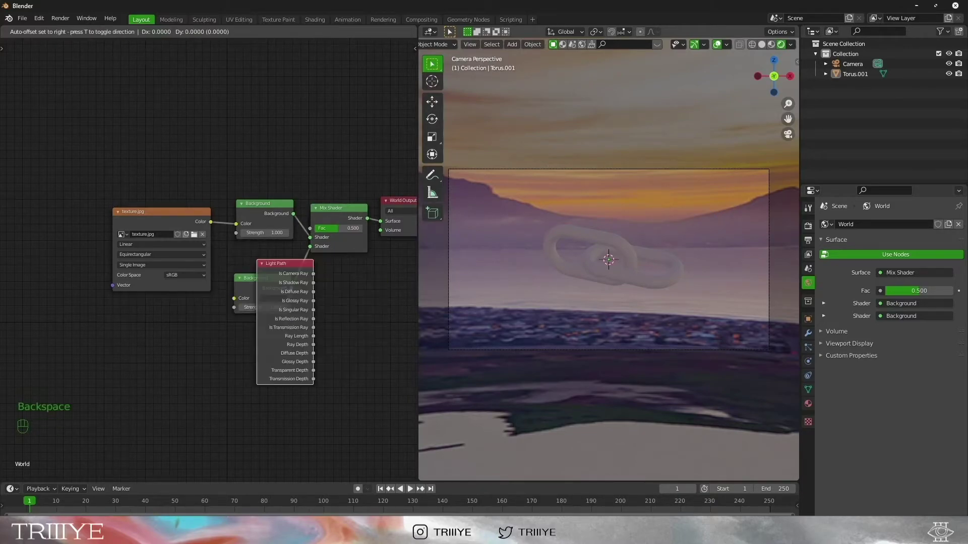
left_click(132, 317)
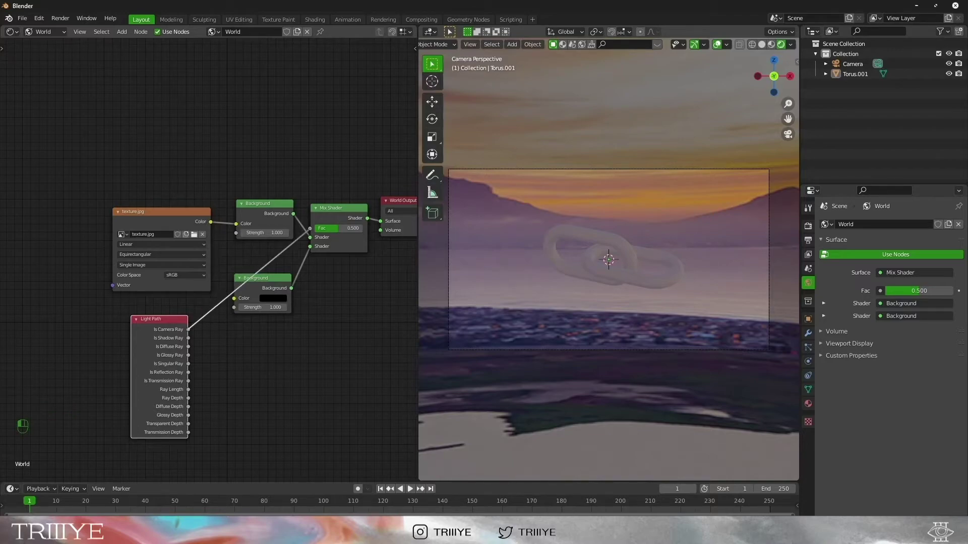
left_click_drag(308, 230, 310, 229)
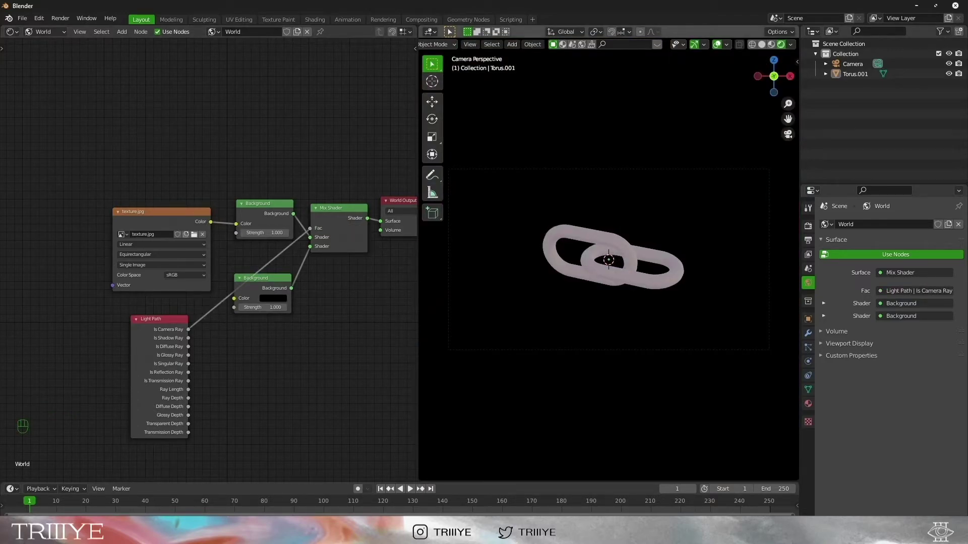
Switch the Shader Editor to the chain links' object material and set Metallic to 1.000 and Roughness to 0.095.
left_click(627, 262)
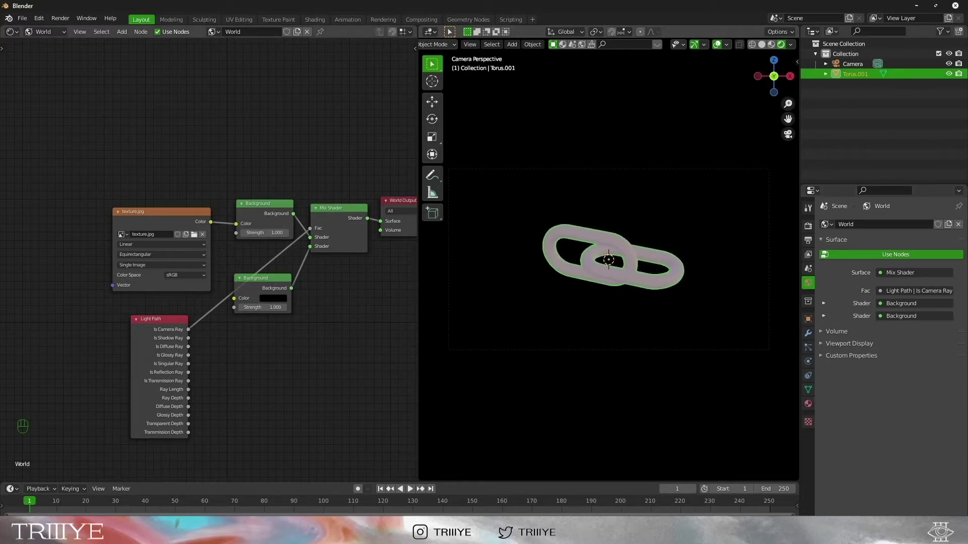
left_click(44, 31)
left_click(46, 43)
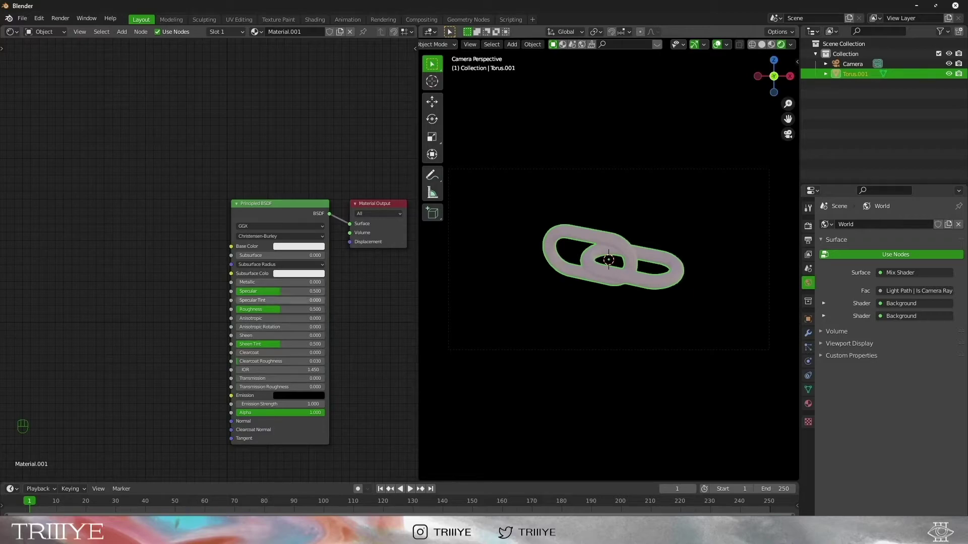
left_click_drag(247, 282, 318, 283)
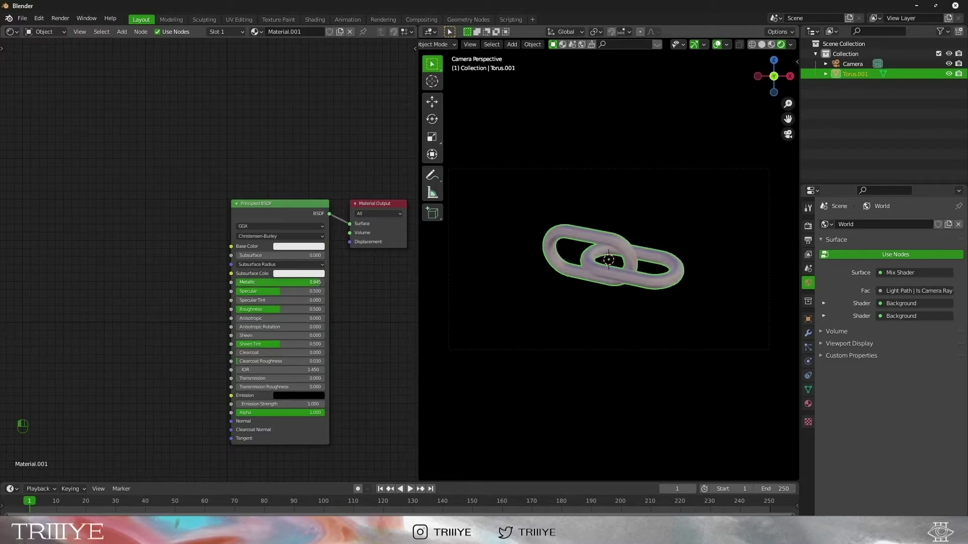
left_click_drag(278, 309, 248, 309)
left_click(549, 328)
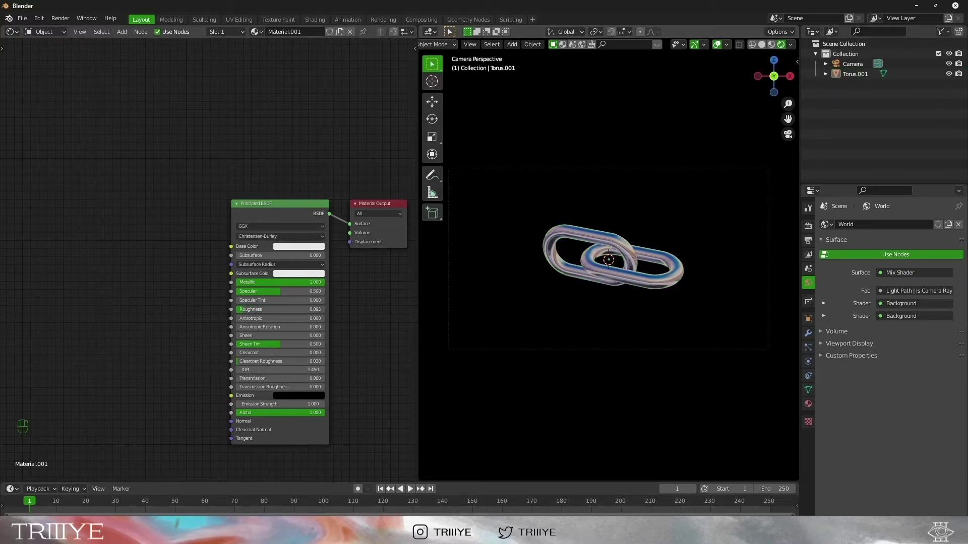
Add an Image Texture node with texture.jpg feeding the Base Color, and give it Mapping and Texture Coordinate nodes.
key("shift+a")
left_click(212, 252)
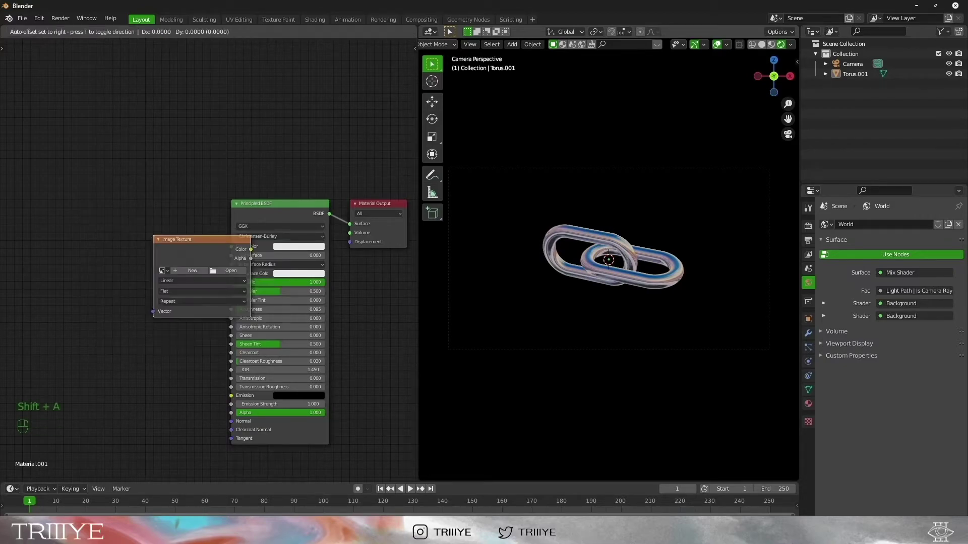
left_click(177, 237)
left_click(181, 241)
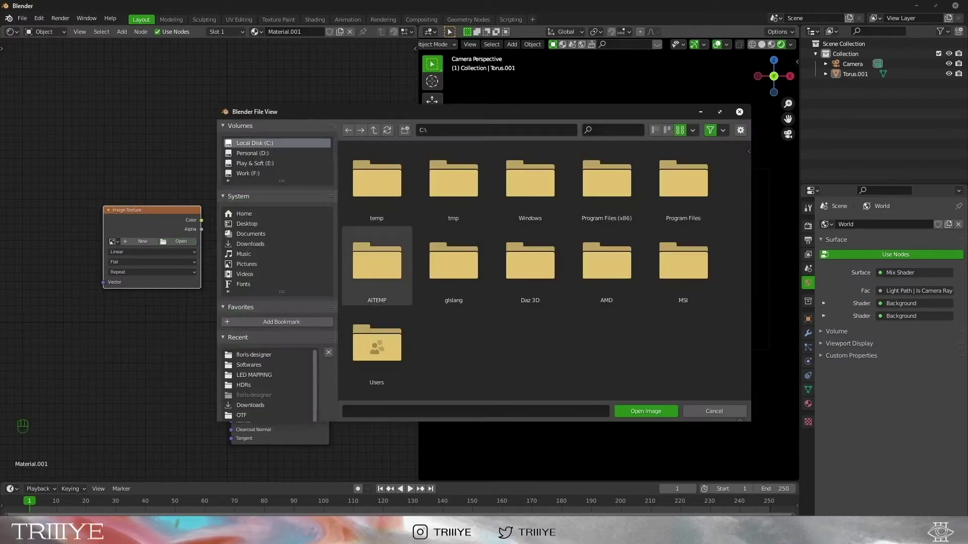
left_click(253, 355)
double_click(607, 184)
left_click_drag(217, 348, 284, 348)
left_click_drag(220, 211, 193, 217)
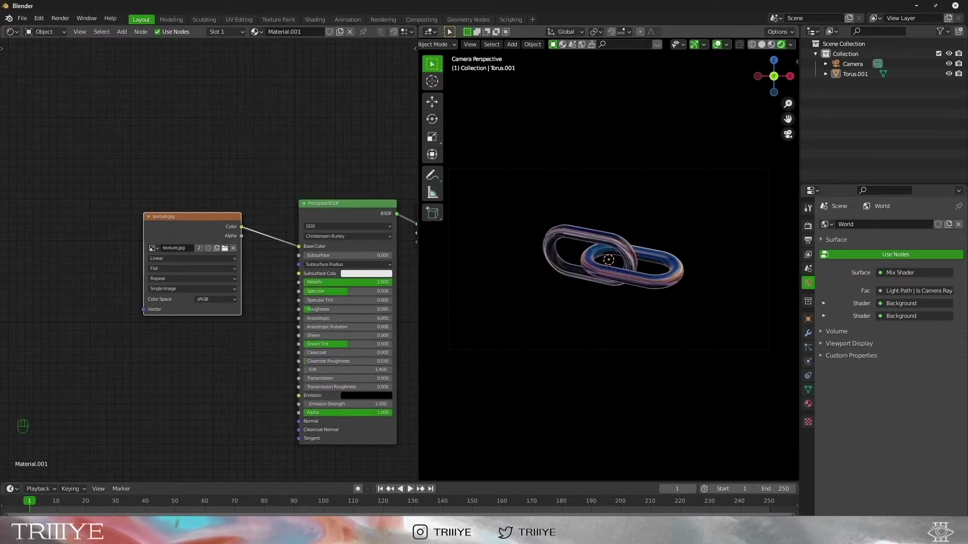
key("ctrl+t")
scroll(209, 317, "left", 3)
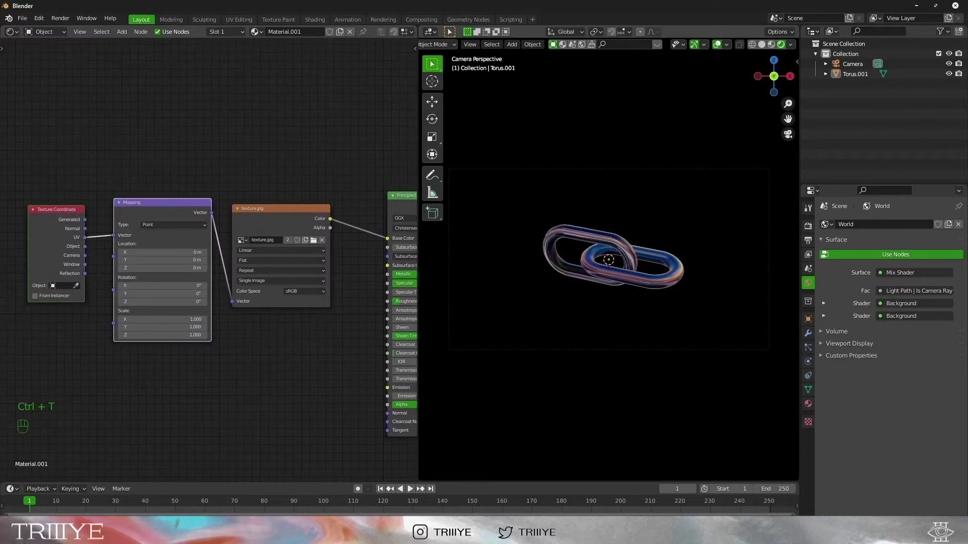
Insert a Mix color node between the image texture and the Base Color and set its Color2 to white.
key("shift+a")
left_click(339, 191)
type("mi")
left_click(359, 210)
left_click(333, 174)
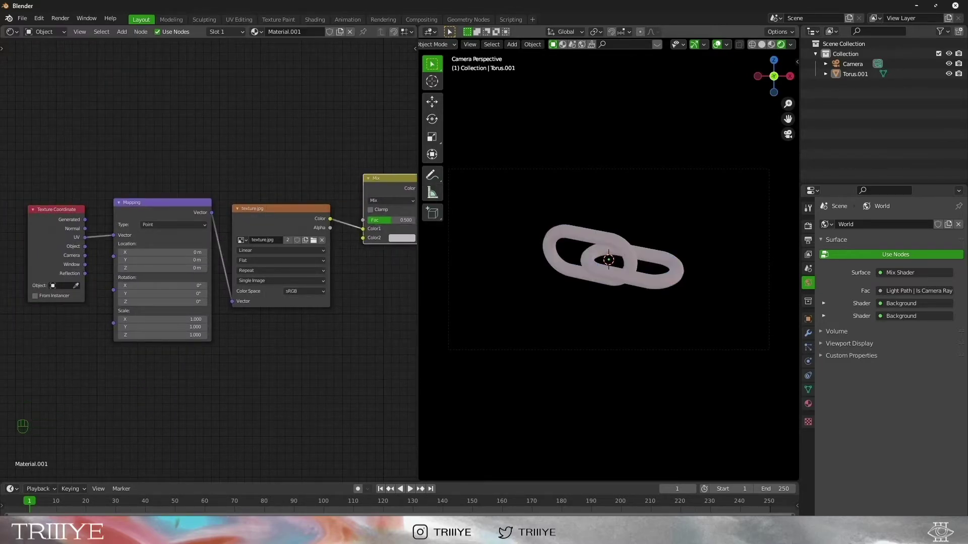
scroll(302, 191, "right", 3)
left_click(277, 253)
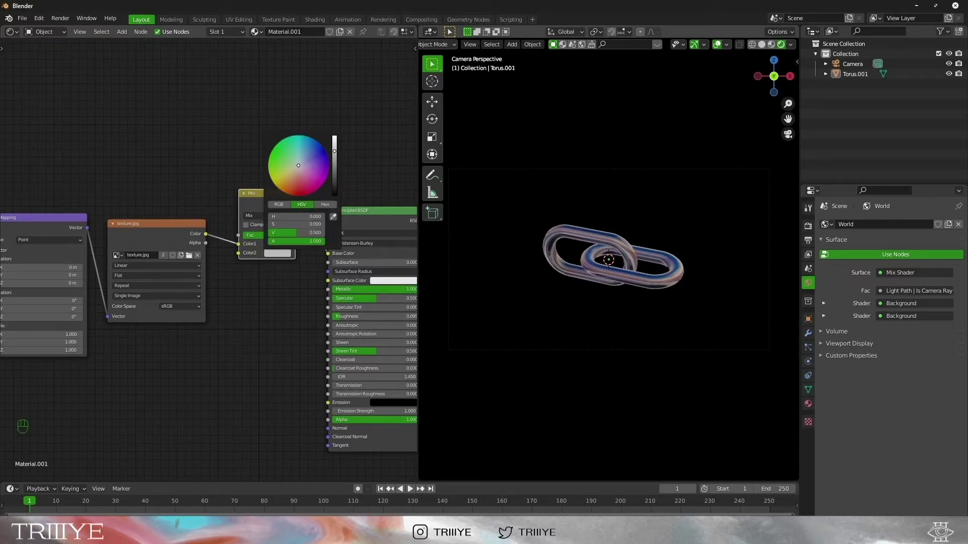
left_click_drag(334, 152, 335, 135)
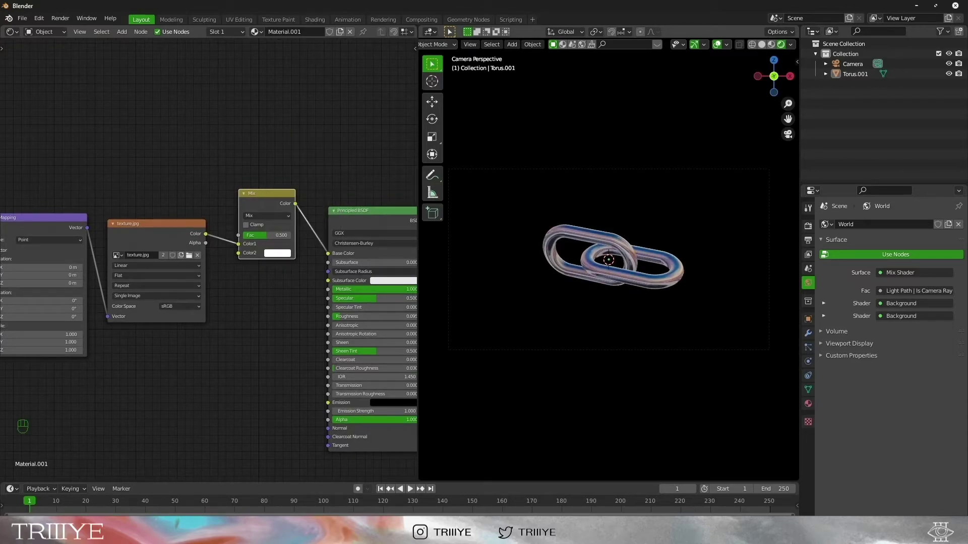
Close the Shader Editor by expanding the 3D viewport over it and make the timeline taller.
left_click_drag(419, 28, 353, 60)
left_click_drag(398, 481, 398, 445)
scroll(399, 483, "down", 1)
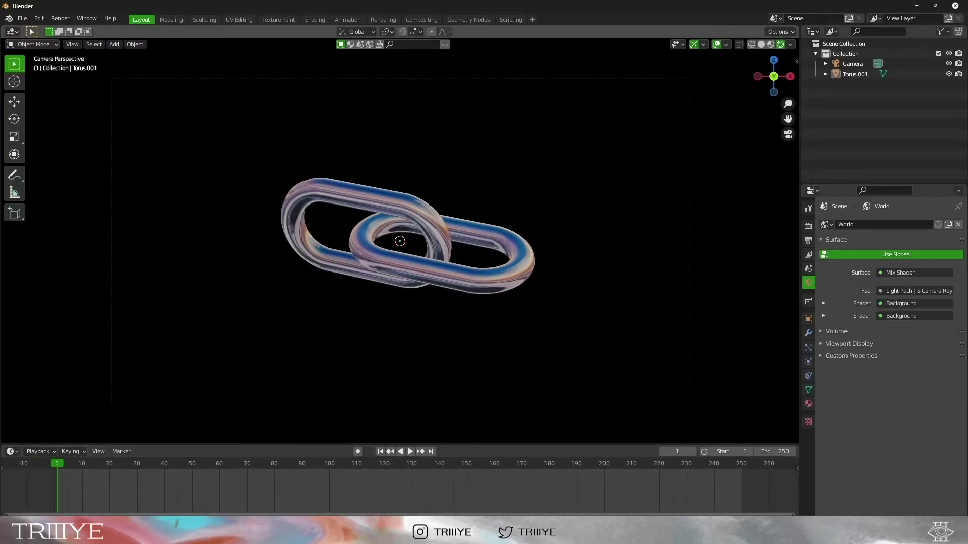
Set the frame rate to 30 fps and the end frame to 300, and fit the full frame range in the timeline.
left_click(808, 240)
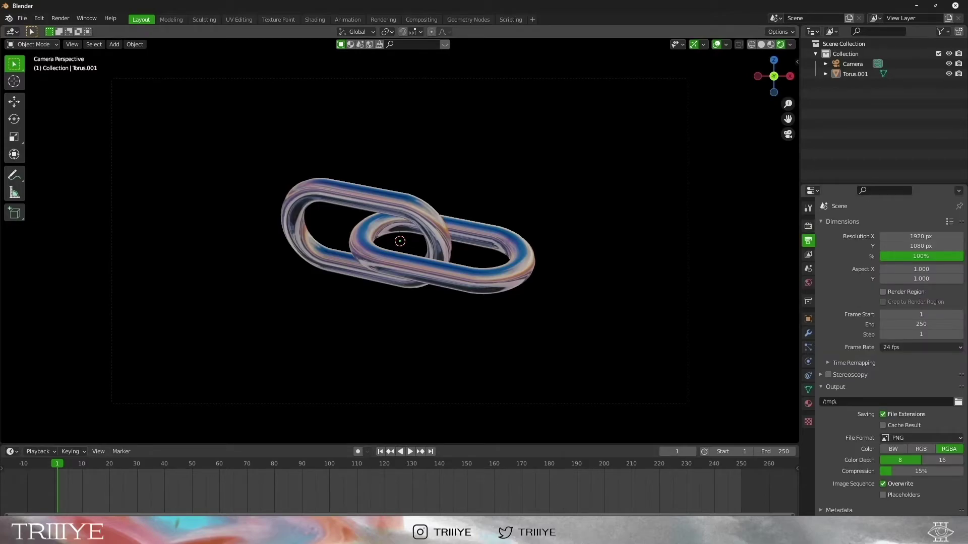
left_click(922, 347)
left_click(902, 399)
double_click(776, 451)
type("30")
key("Return")
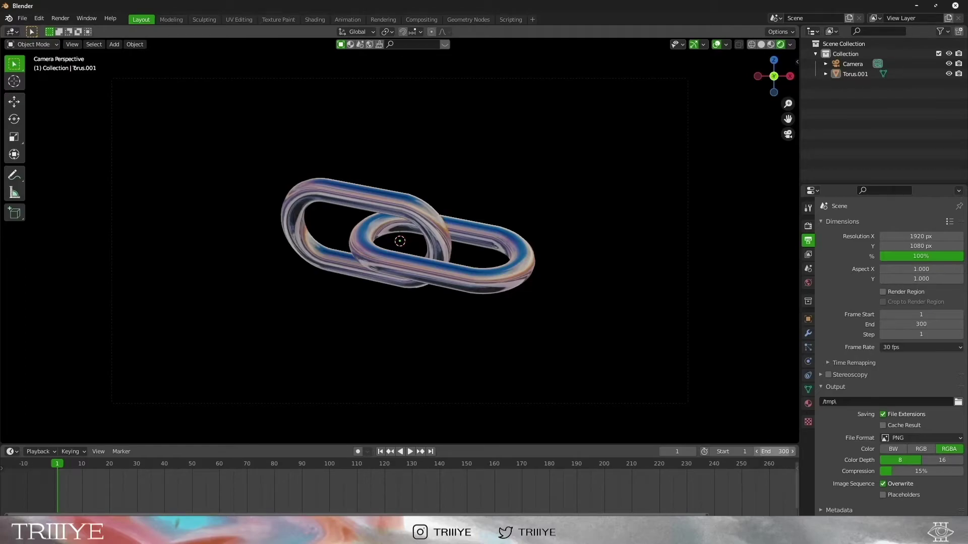
scroll(399, 486, "down", 3)
left_click_drag(399, 486, 385, 486)
Select the chain links, show their object properties and set the default F-curve interpolation to Linear in the preferences.
left_click(855, 74)
left_click(808, 318)
left_click(38, 18)
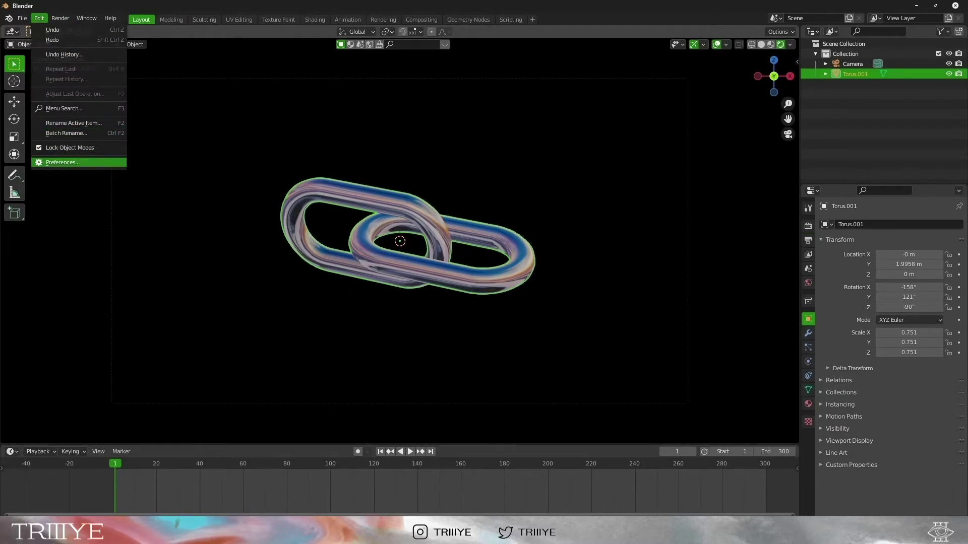
left_click(55, 162)
left_click(44, 107)
left_click(244, 212)
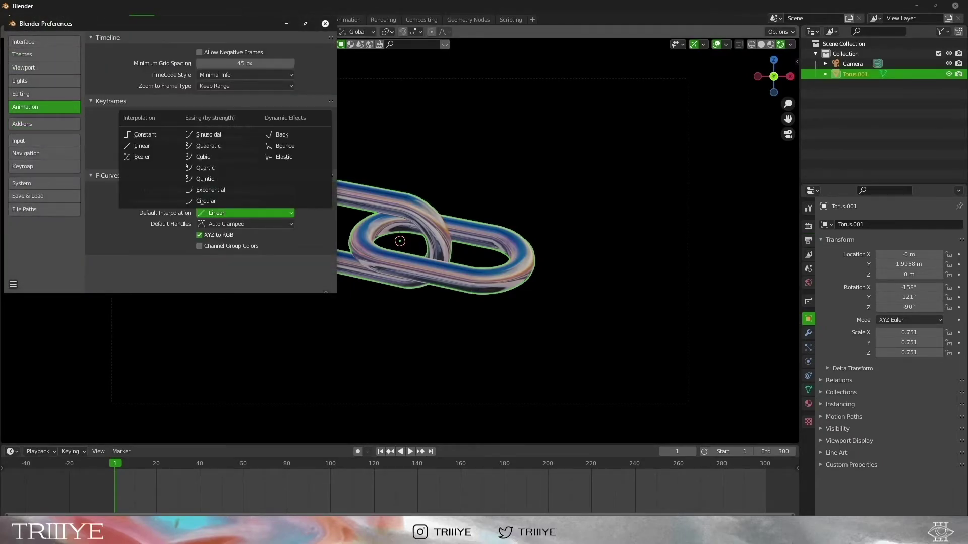
left_click(142, 145)
left_click(326, 24)
Keyframe the links' Y rotation at frame 1, add 360° and keyframe it at frame 300, and play the animation.
right_click(892, 297)
left_click(892, 298)
left_click(765, 464)
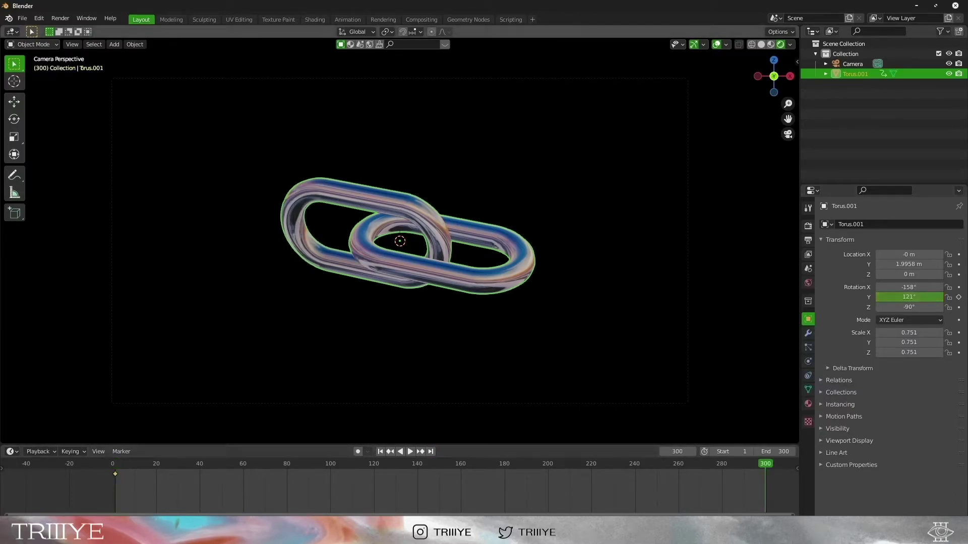
left_click(908, 297)
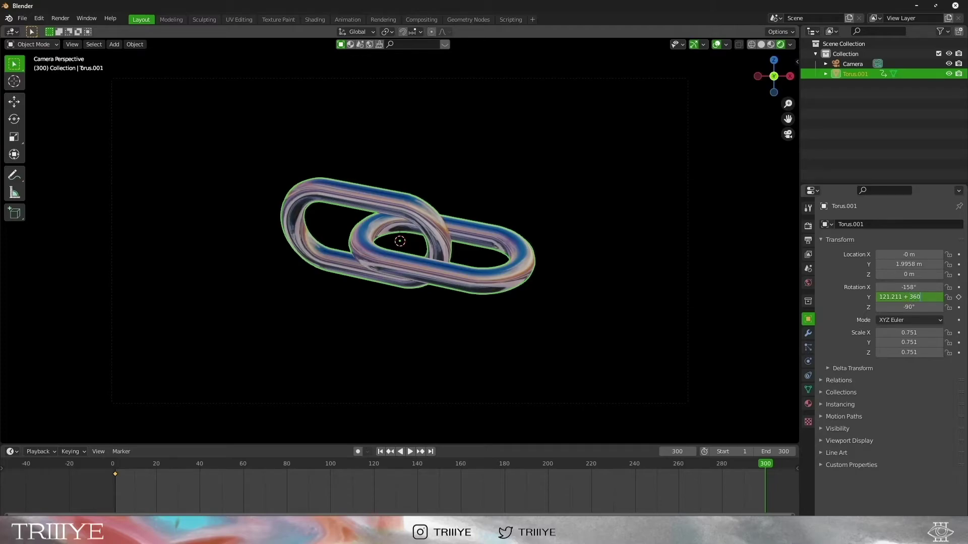
right_click(909, 297)
left_click(857, 299)
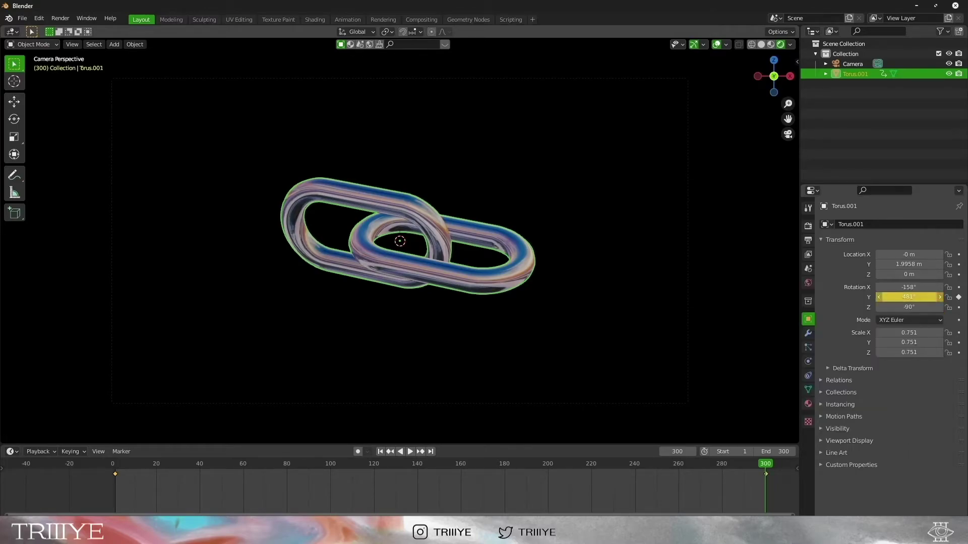
key("space")
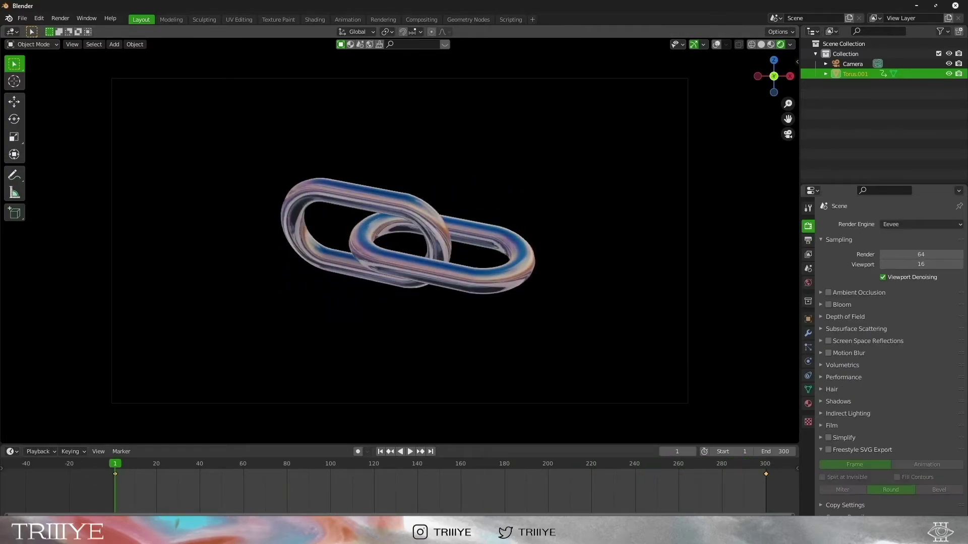
Enable Ambient Occlusion, Bloom and Screen Space Reflections for the Eevee render.
left_click(828, 341)
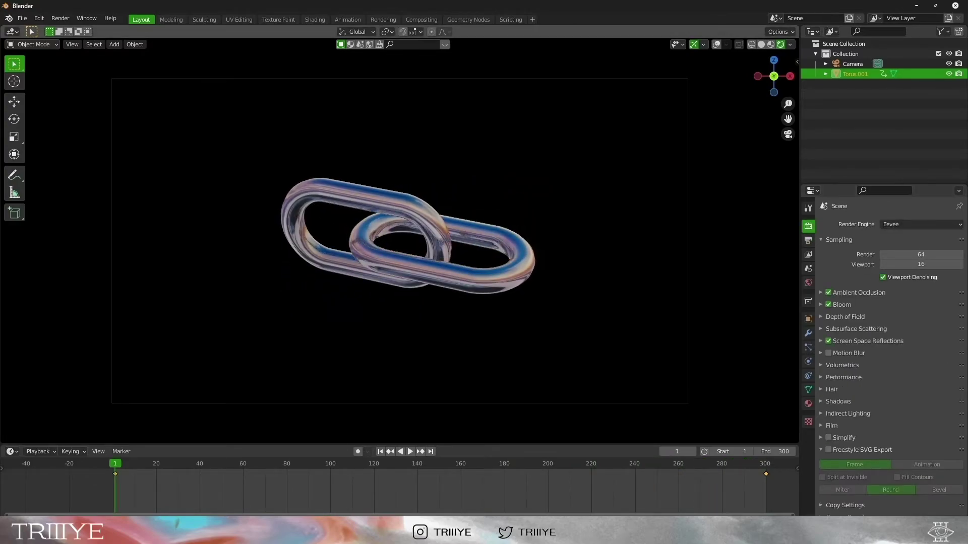
Set the render output to FFmpeg Video in an MPEG-4 container at Lossless quality, saved in D:\Youtube-stuff\floris-designer\.
left_click(808, 241)
scroll(891, 356, "down", 1)
left_click(908, 429)
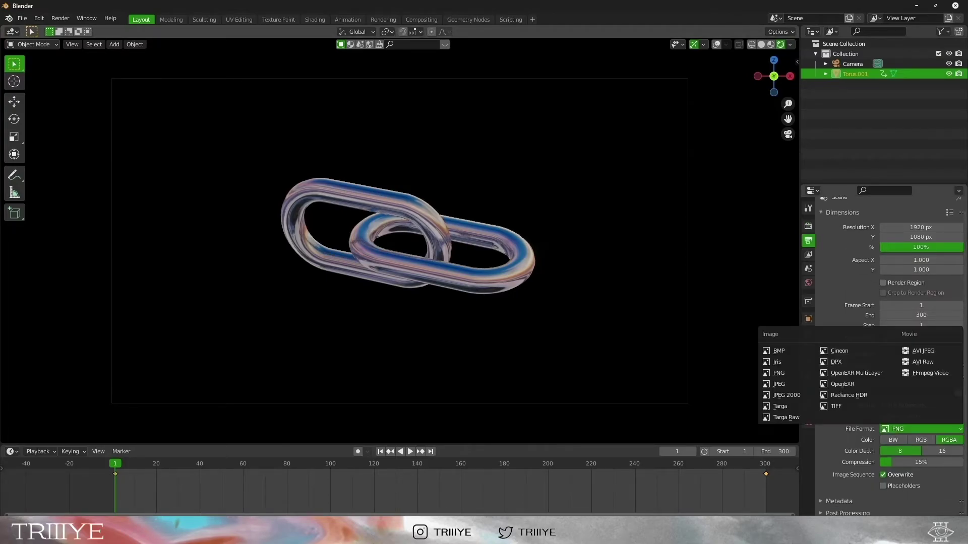
left_click(930, 373)
scroll(907, 373, "down", 3)
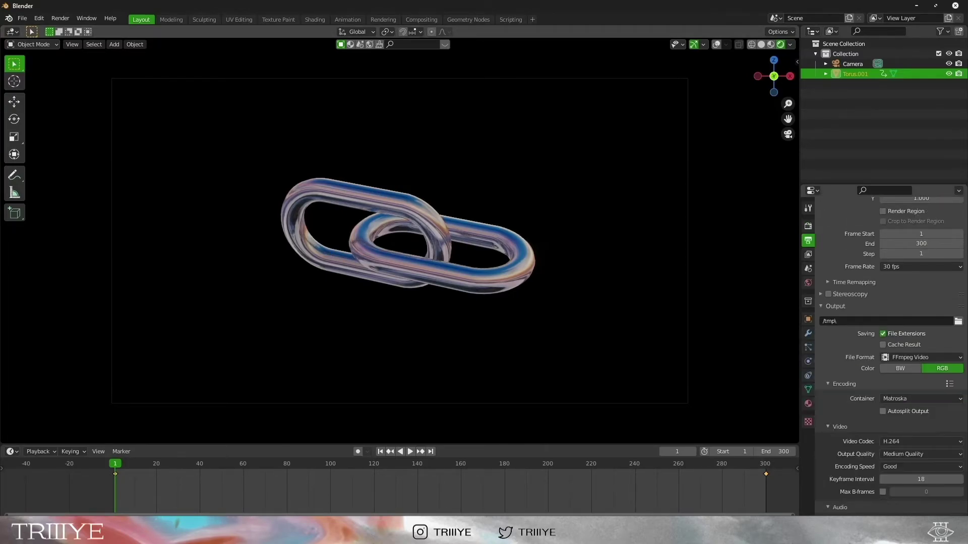
left_click(920, 399)
left_click(895, 365)
left_click(920, 454)
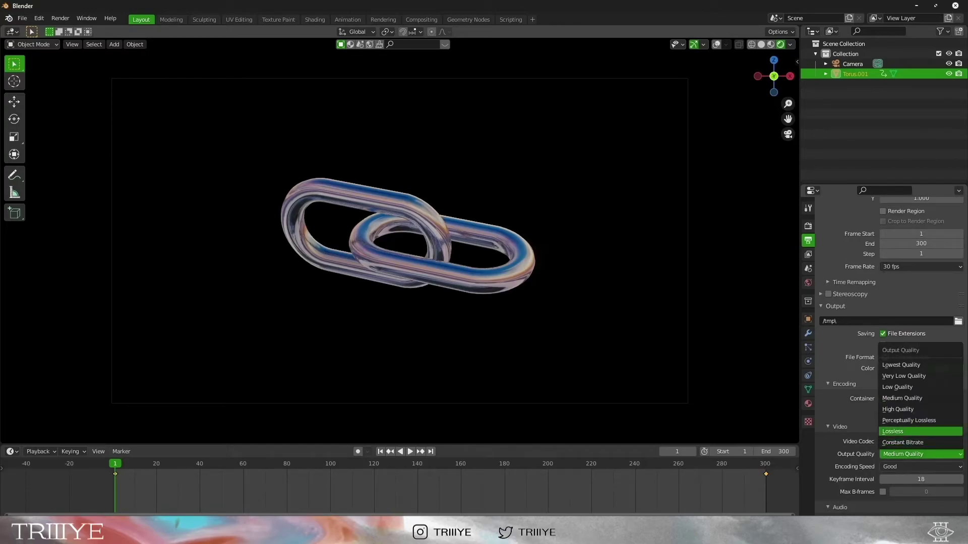
left_click(902, 431)
left_click(958, 321)
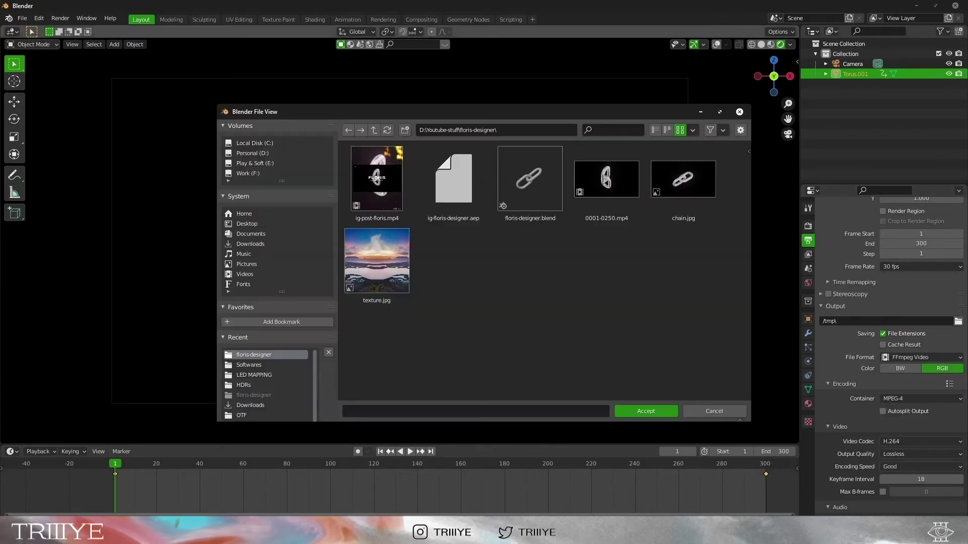
key("Return")
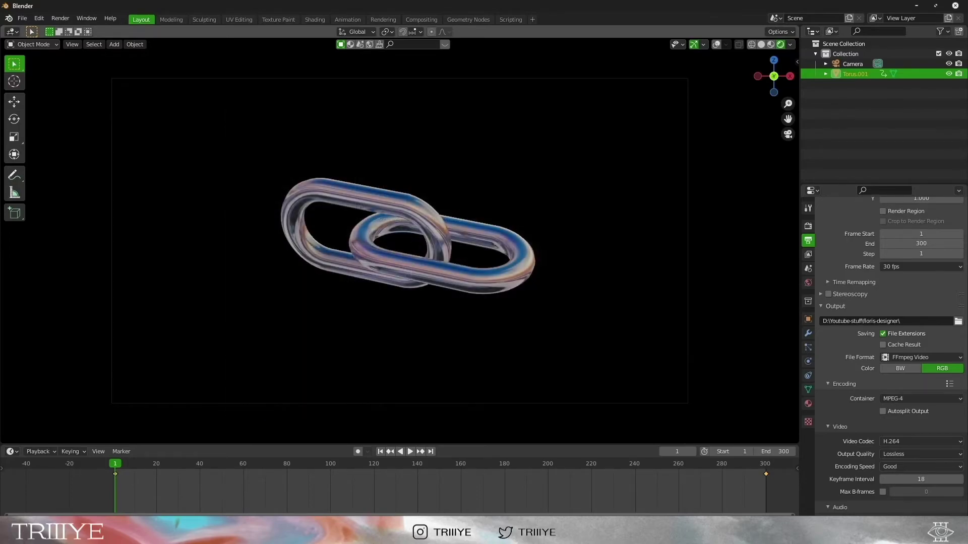
Render the chain-link animation to the video file.
left_click(60, 18)
left_click(75, 40)
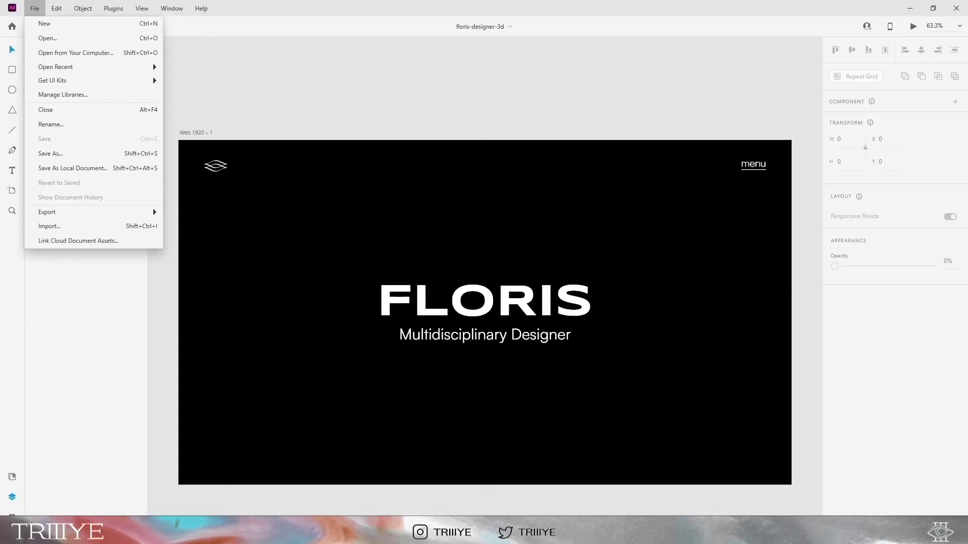
Switch to Adobe XD, select the Web 1920 – 1 artboard and export it to After Effects.
left_click(196, 132)
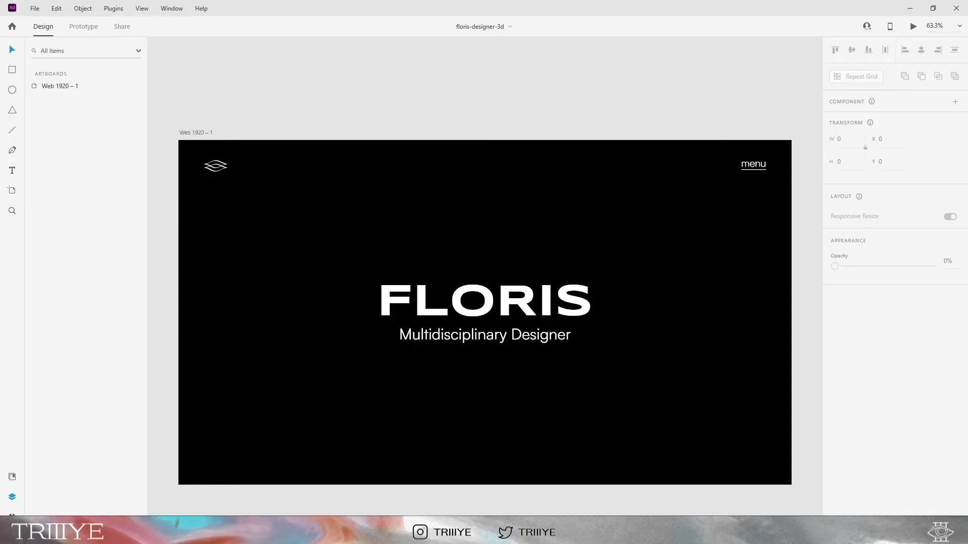
left_click(196, 133)
left_click(34, 9)
mouse_move(60, 213)
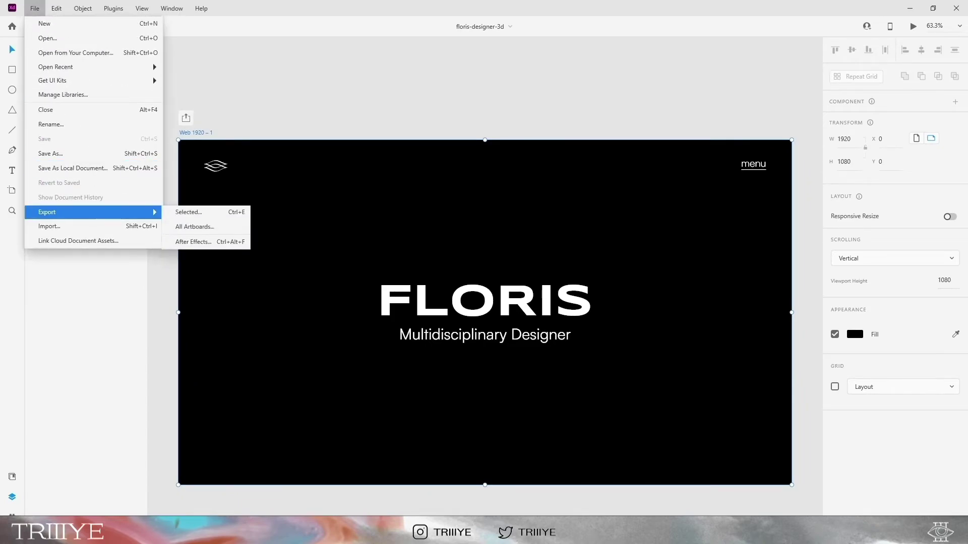
left_click(197, 257)
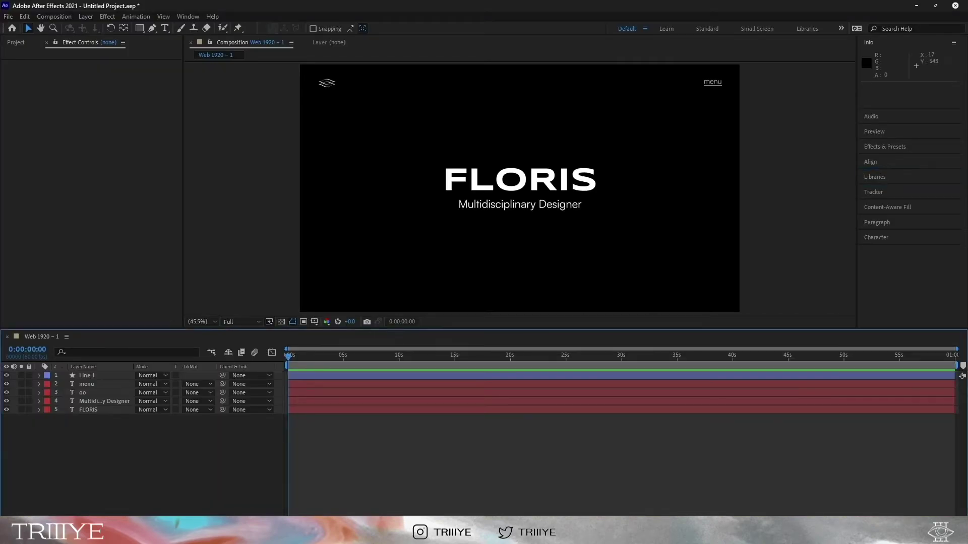
Set the duration of the Web 1920 – 1 composition to 10 seconds in After Effects.
right_click(258, 177)
left_click(282, 198)
left_click(418, 307)
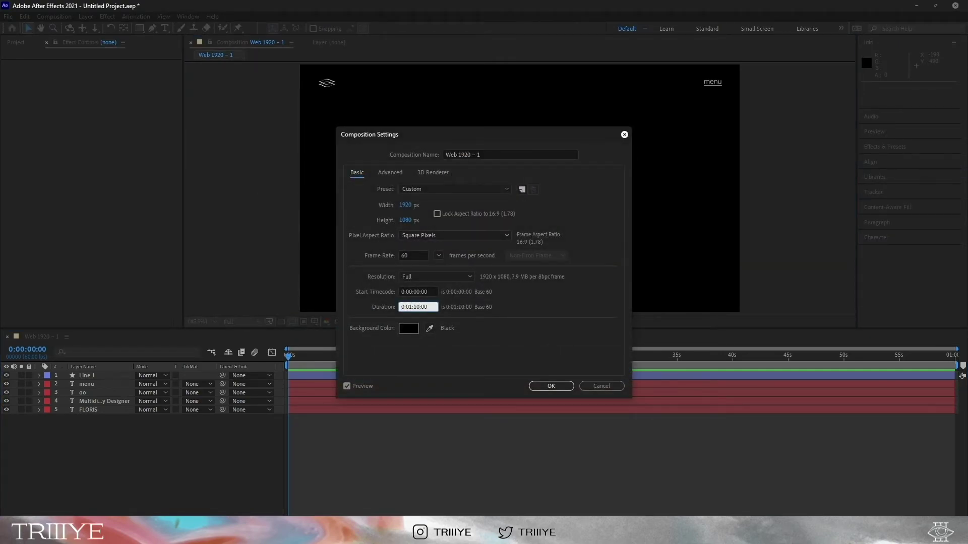
key("BackSpace")
key("Return")
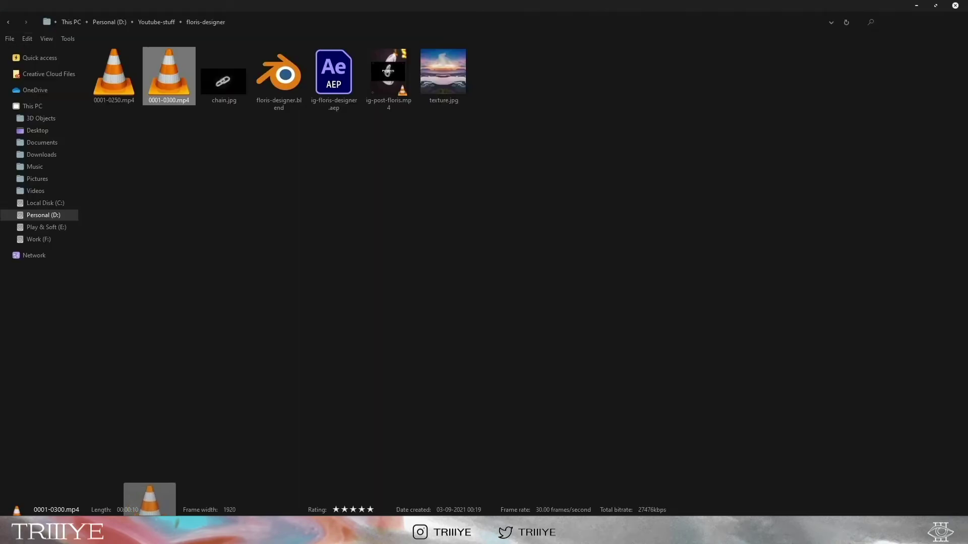
Add 0001-0300.mp4 from the floris-designer folder to the composition, place it below all other layers and preview the result.
left_click_drag(154, 507, 195, 468)
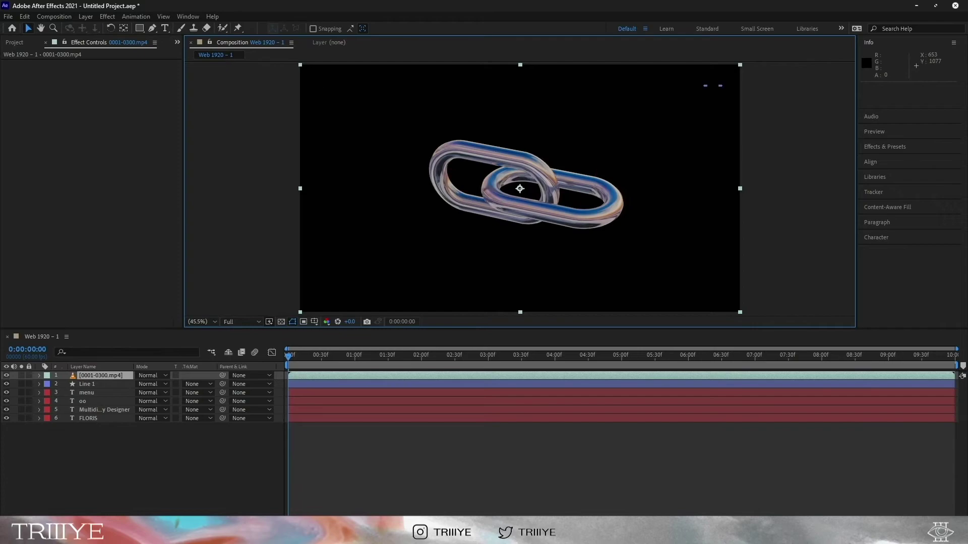
left_click_drag(101, 375, 100, 422)
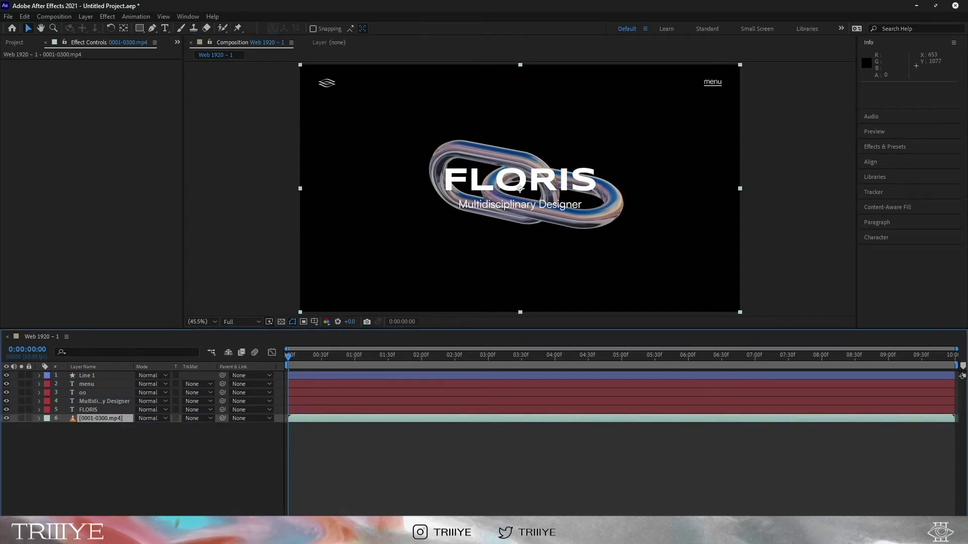
left_click(121, 463)
key("space")
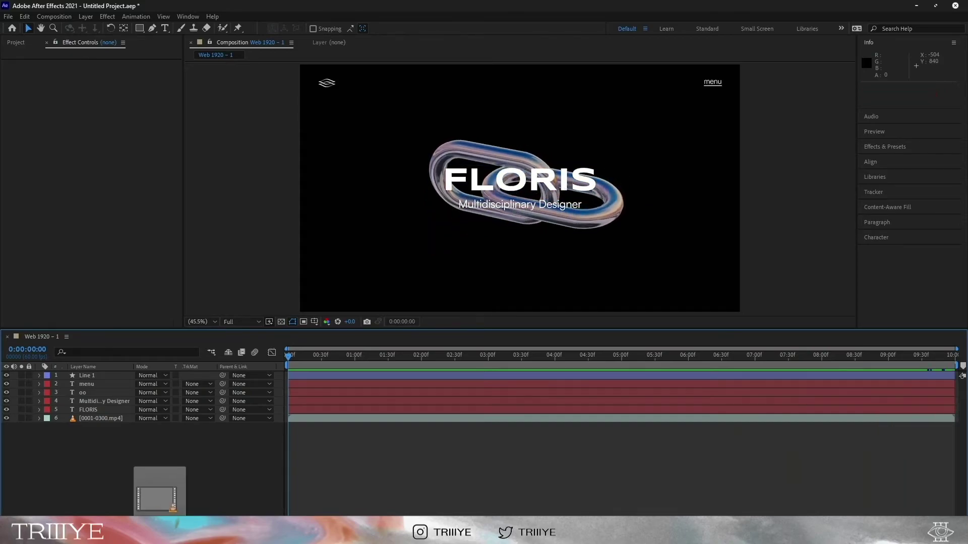
Add the 35mm_G3_DIRTY_v1.mp4 grain clip as the uppermost layer and try the Add and Screen blending modes on it.
left_click_drag(160, 504, 227, 259)
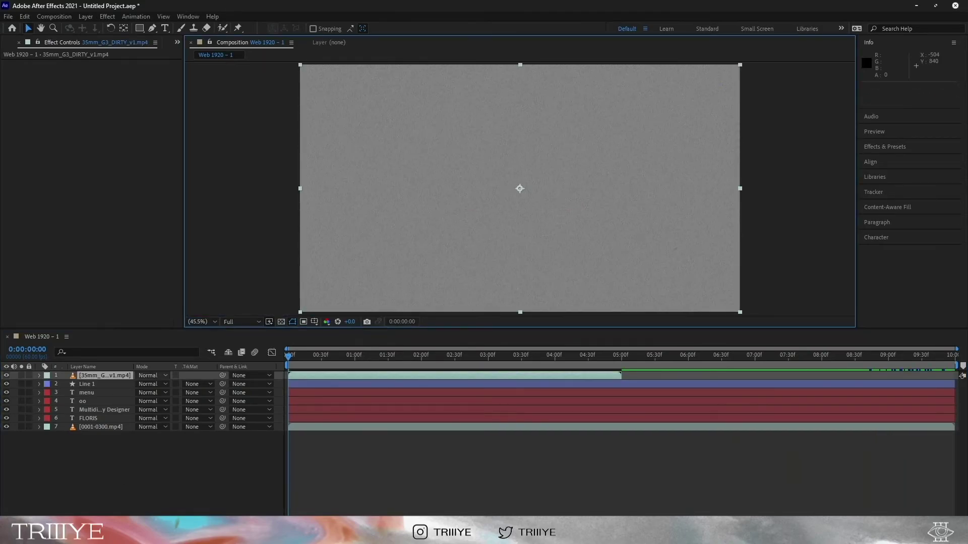
left_click(151, 376)
left_click(206, 193)
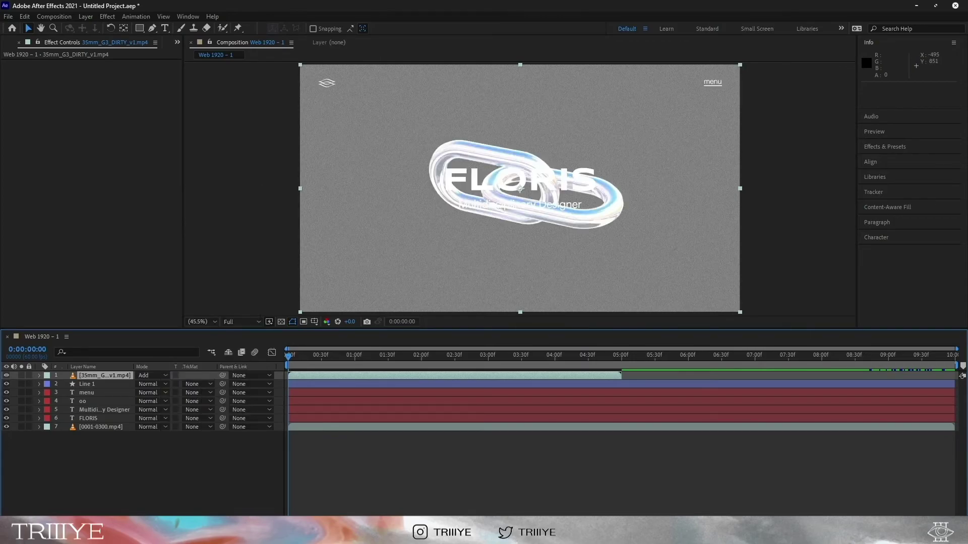
left_click(151, 376)
left_click(186, 216)
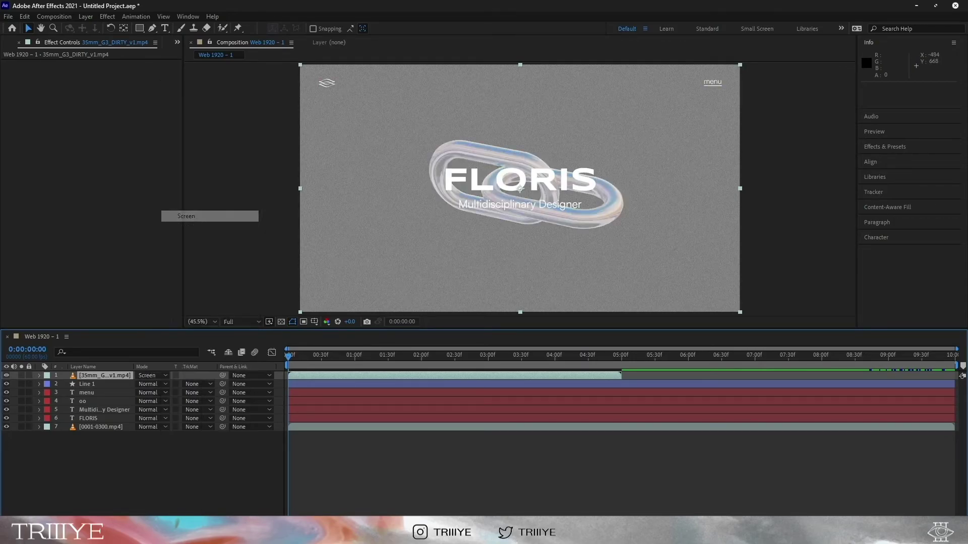
Set the grain clip's blending mode to Hard Light and preview the composition.
left_click(151, 376)
left_click(192, 297)
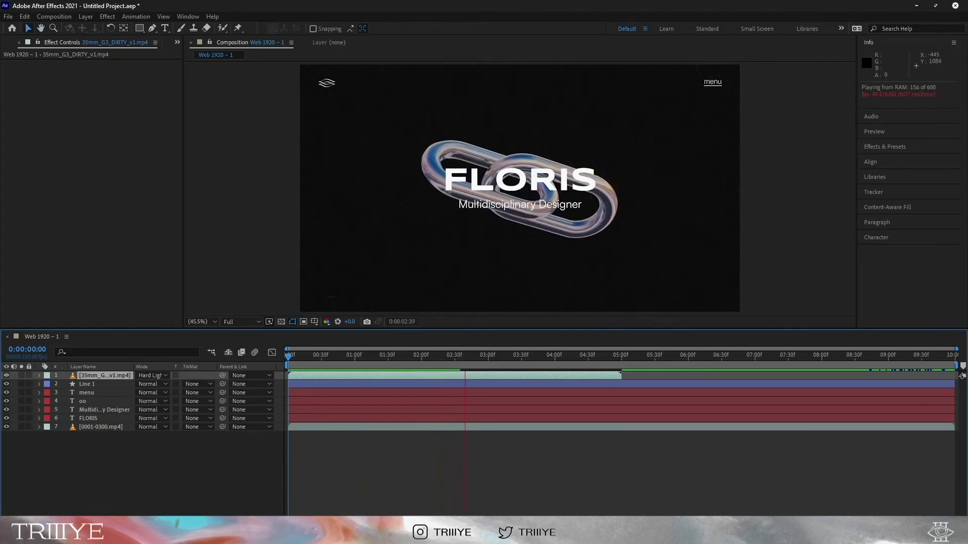
key("space")
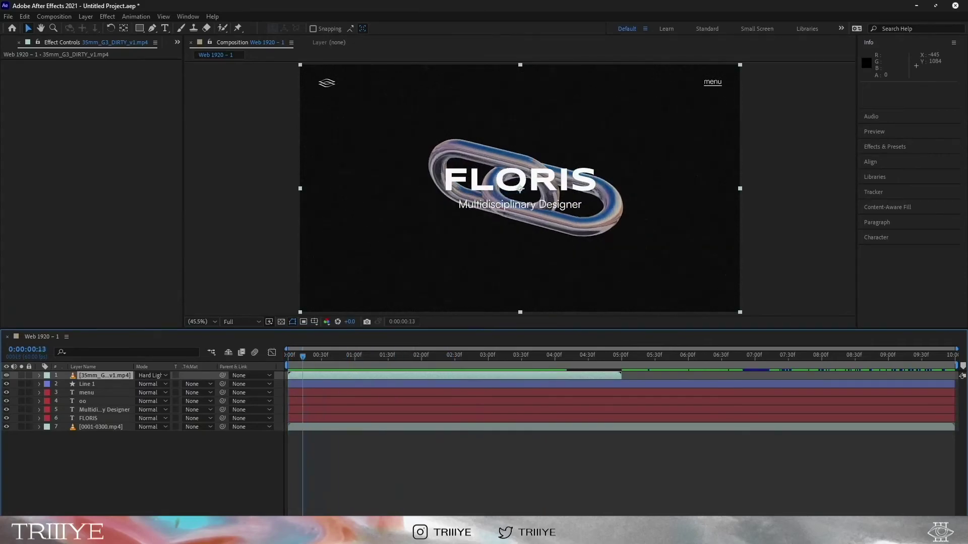